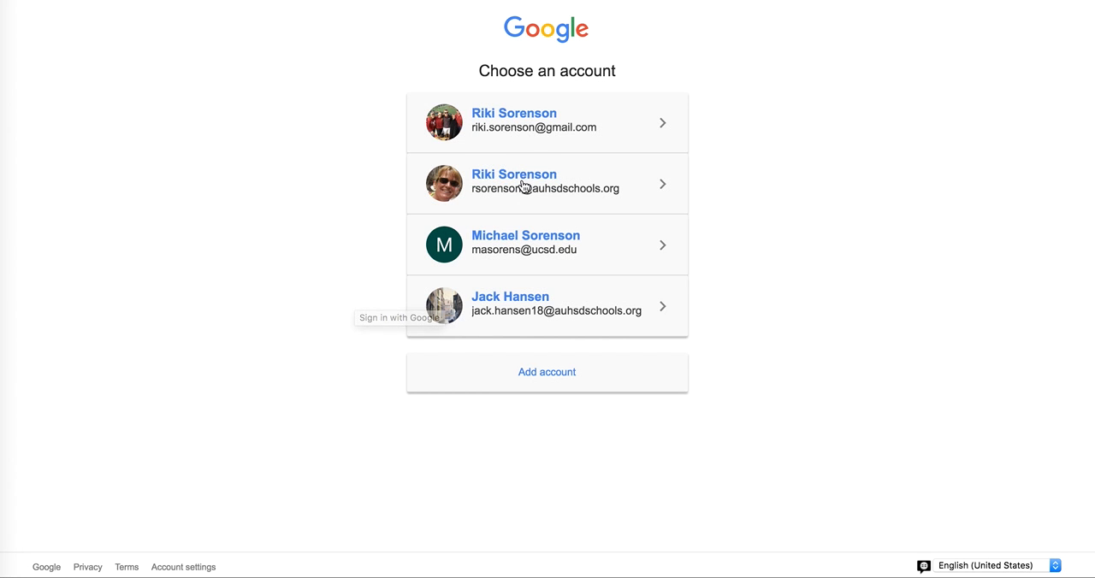
Sign in with the school-domain Google account and create a Manual/Hybrid Assessment with 5 questions.
left_click(521, 184)
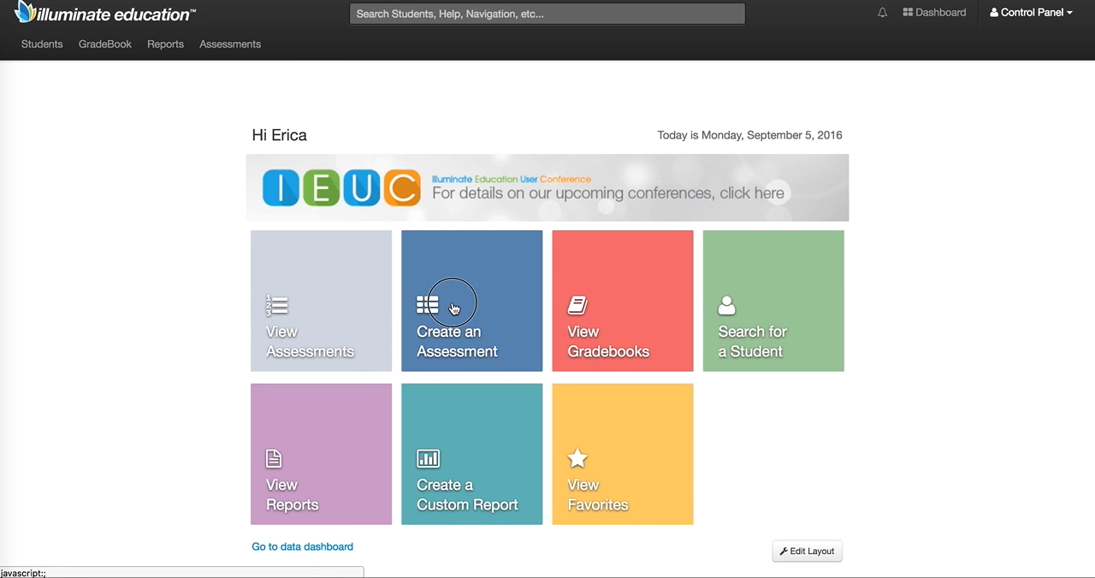
left_click(451, 308)
left_click(347, 231)
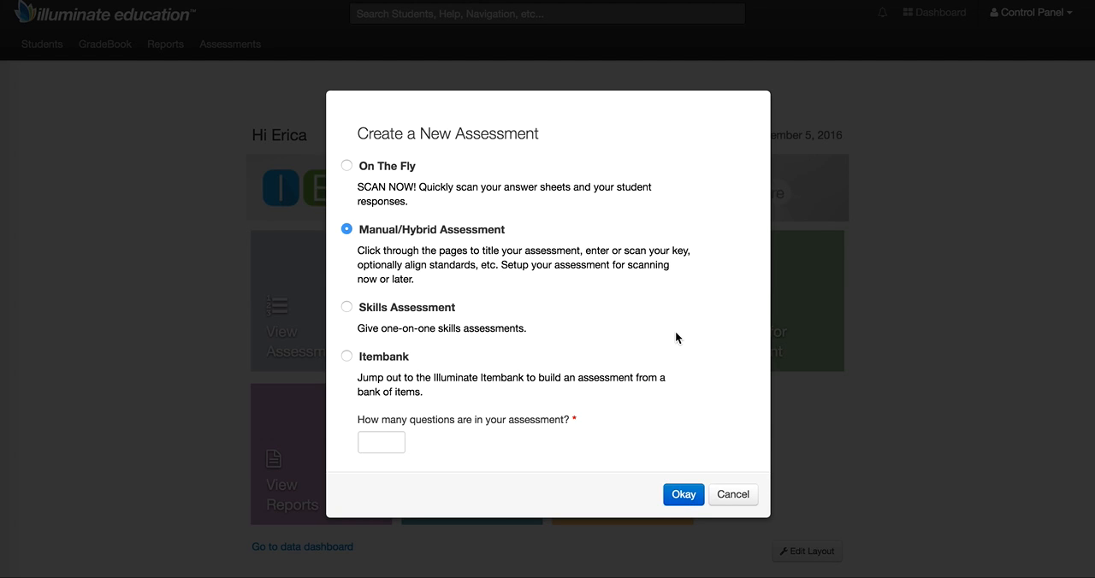
left_click(369, 442)
type("5")
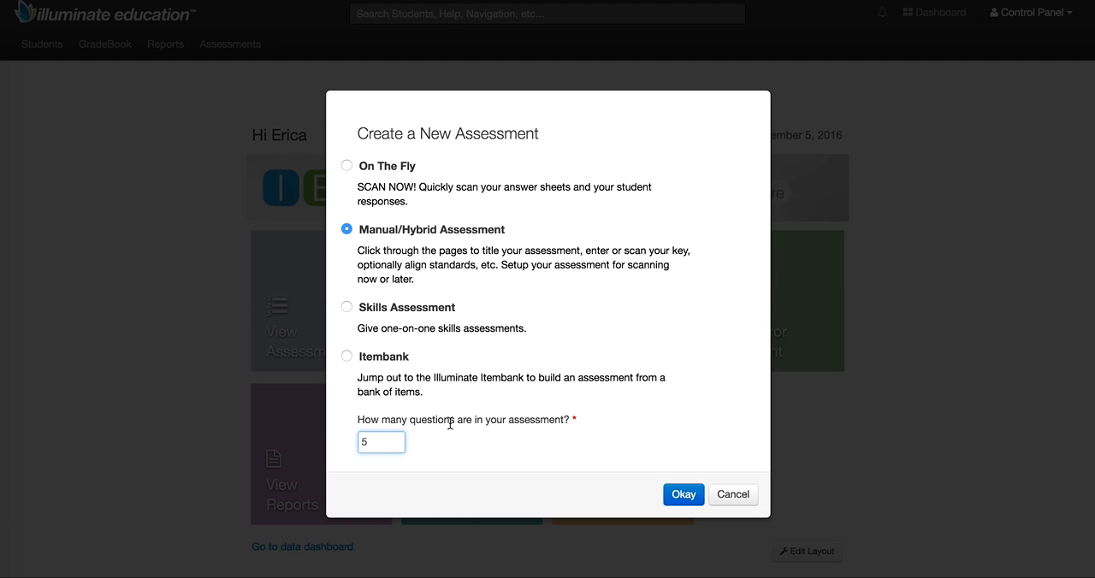
left_click(684, 495)
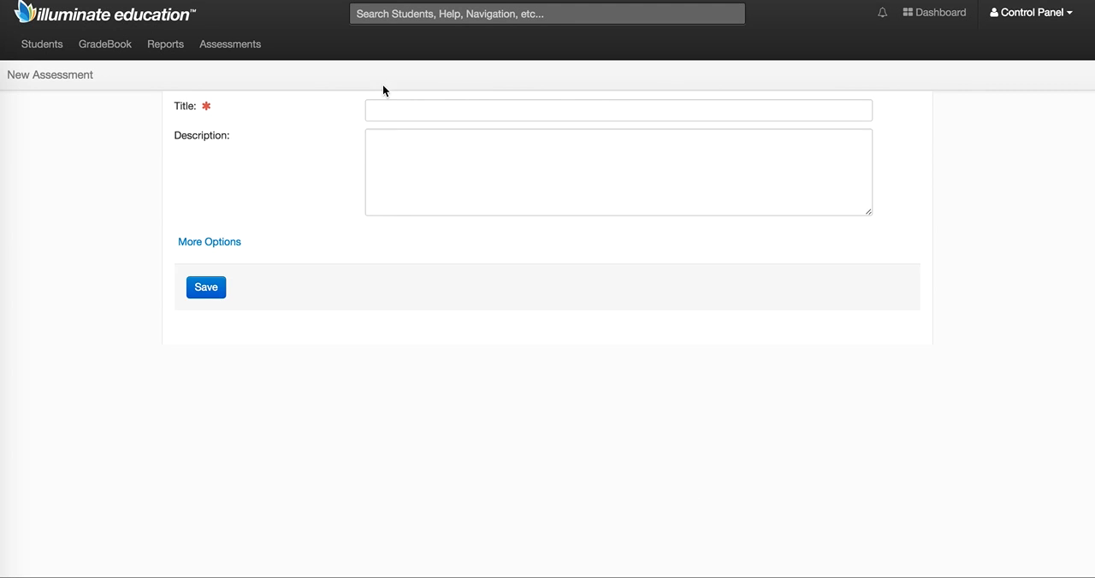
Title the new assessment "delete me".
left_click(373, 110)
type("de")
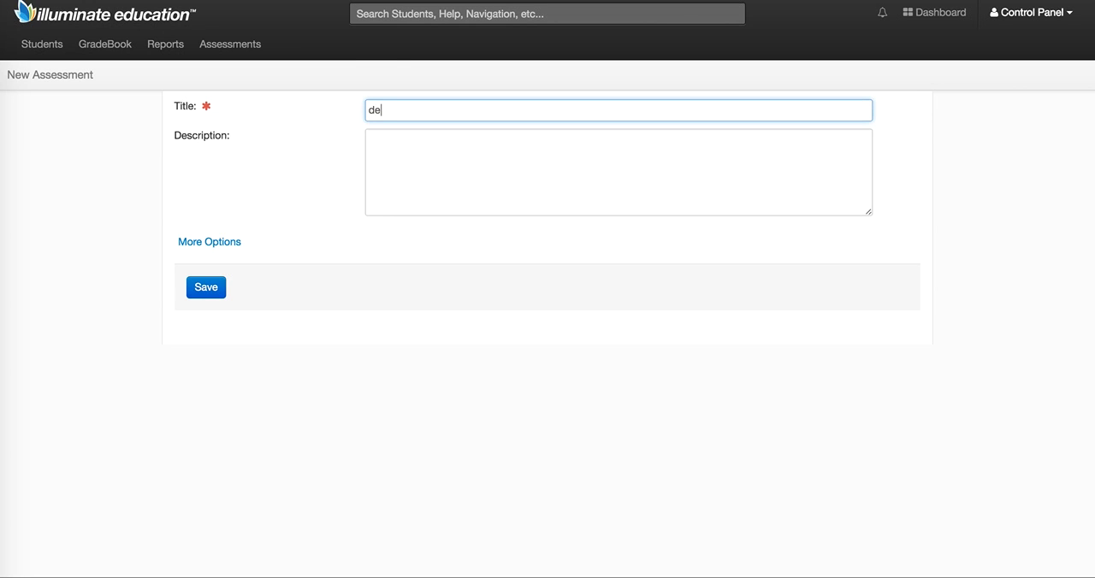
type("lete me")
Show the additional assessment options, choose the teacher's own performance band set, review its bands, and save the assessment.
left_click(212, 242)
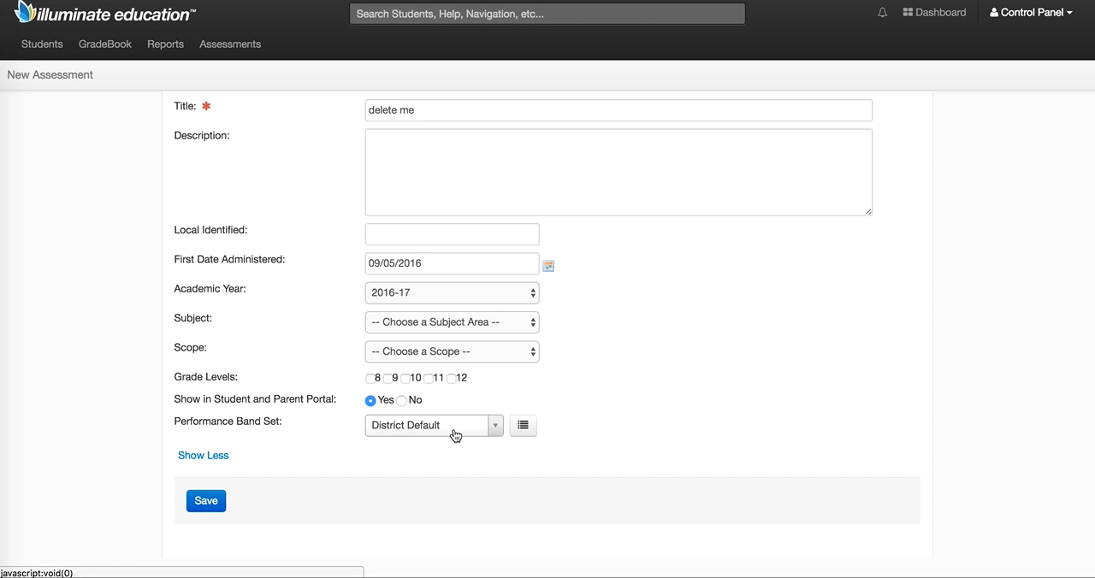
left_click(497, 427)
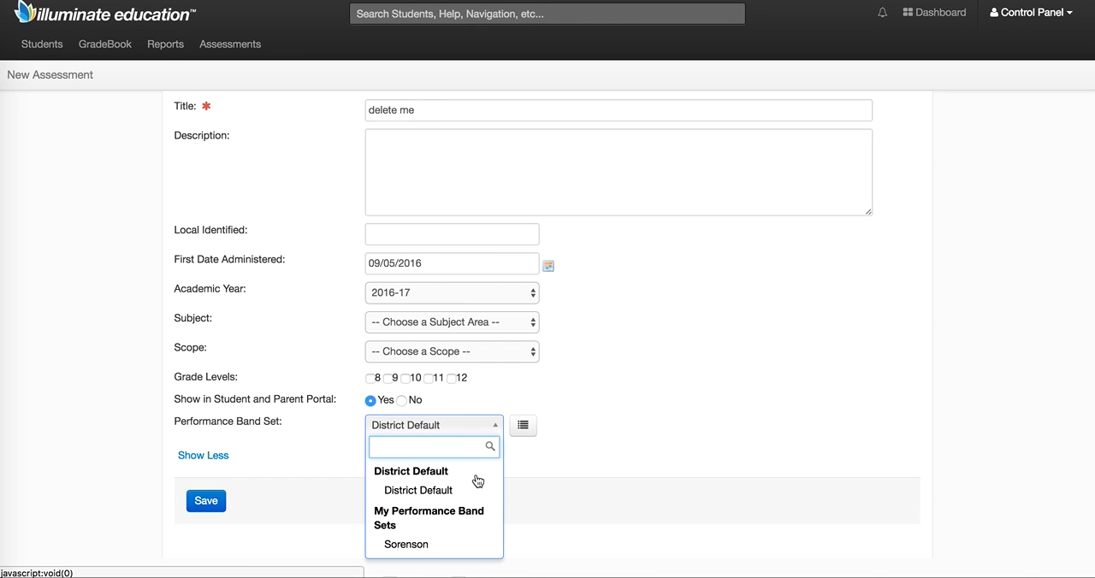
left_click(453, 544)
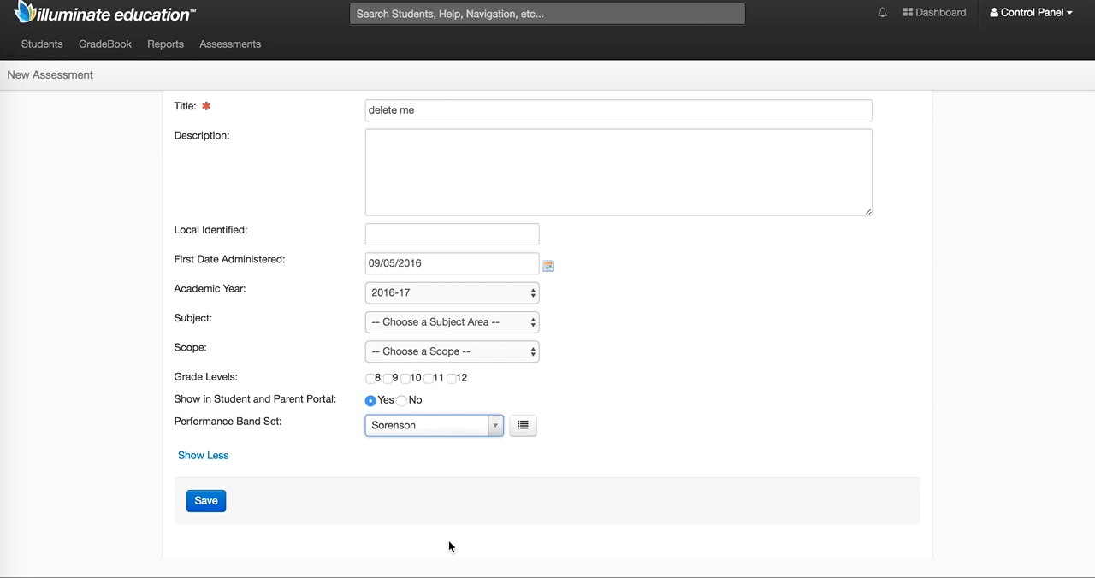
left_click(523, 431)
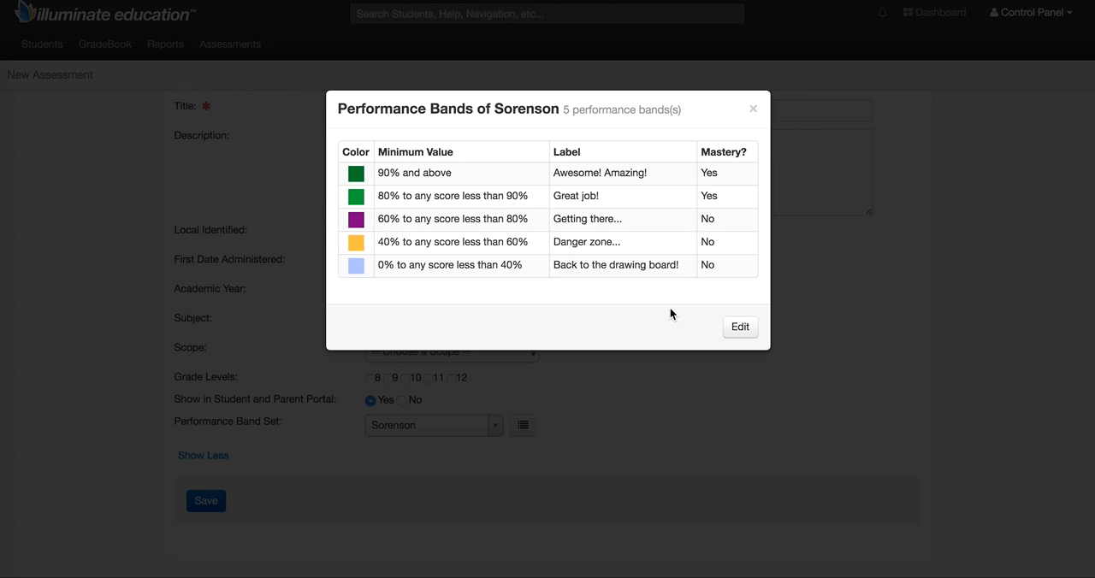
left_click(753, 112)
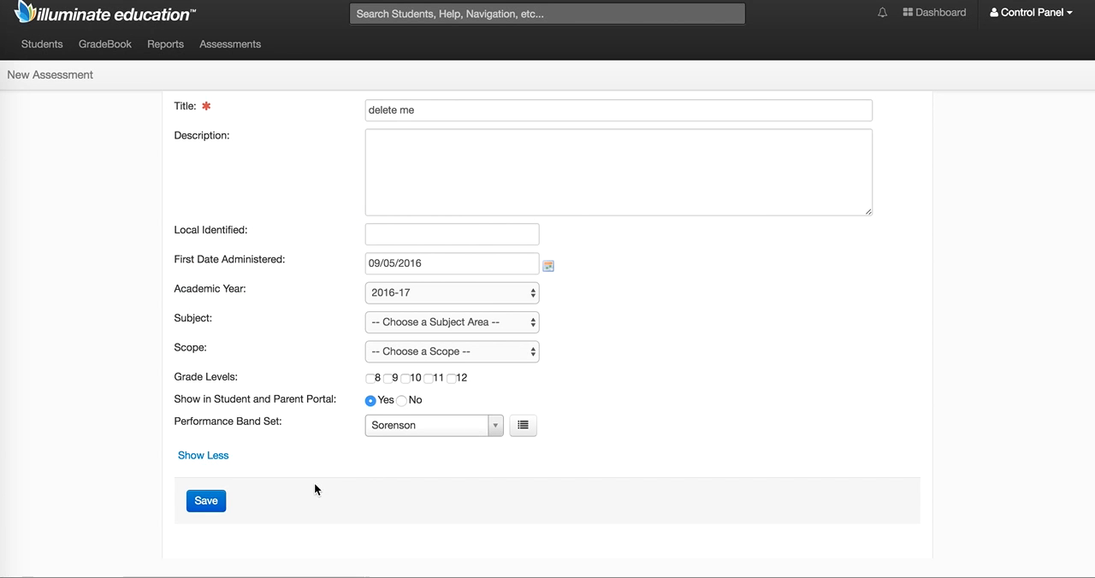
left_click(208, 504)
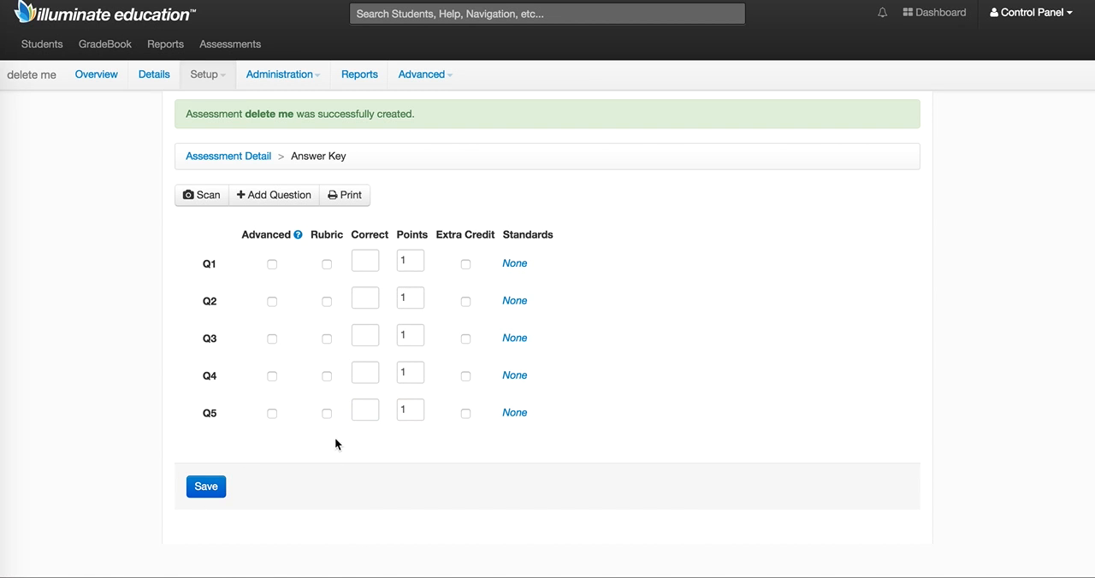
Enter "a" as the correct answer for questions Q1 through Q5 in the answer key.
left_click(368, 262)
type("a")
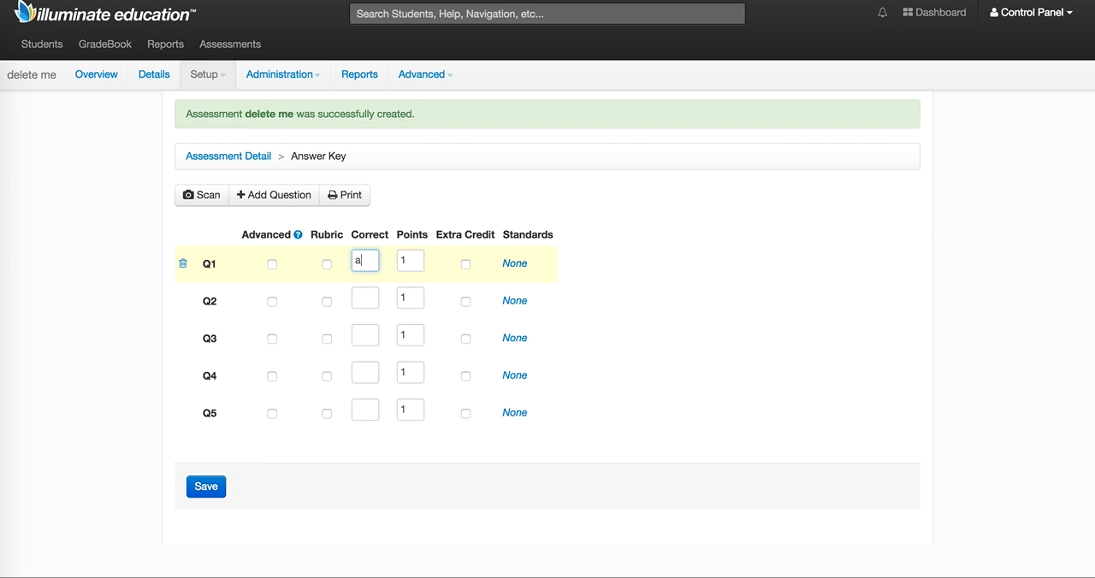
key("Tab")
type("a")
key("Tab")
type("a")
key("Tab")
type("a")
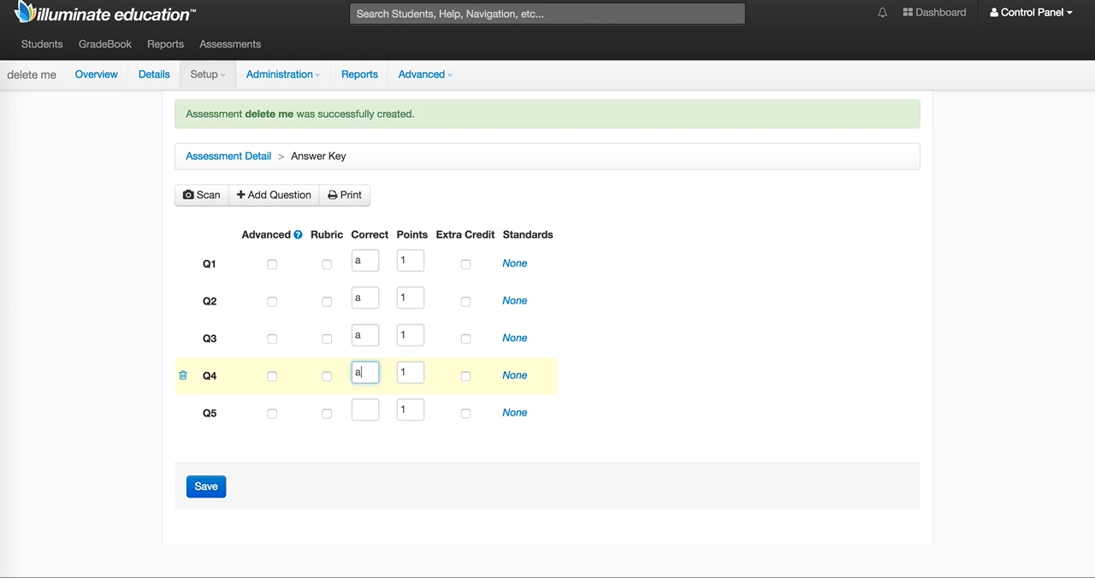
key("Tab")
type("a")
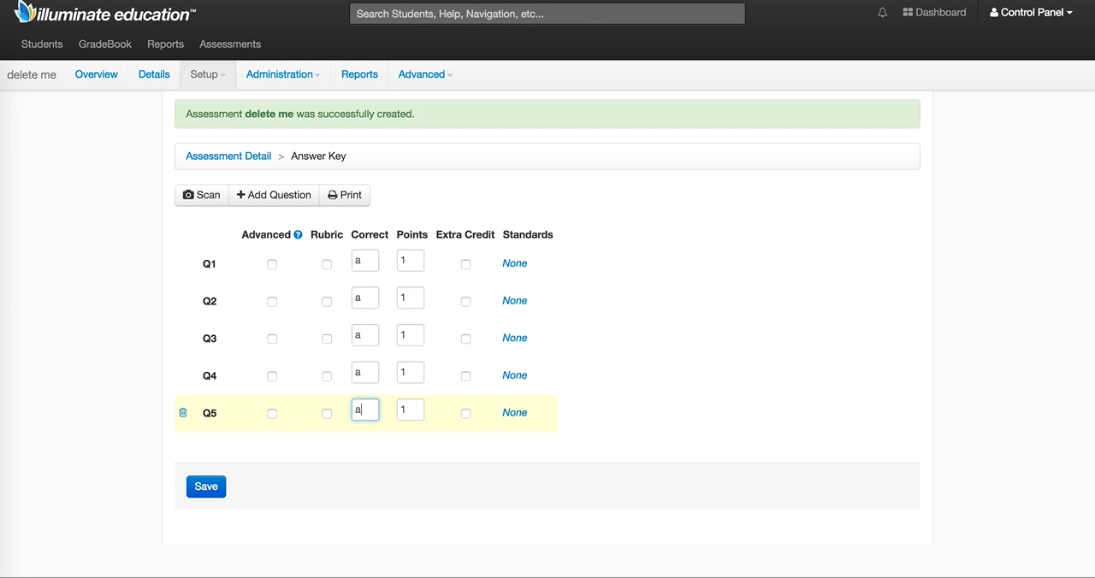
Set the points for questions Q1 through Q4 to 2 and save the answer key.
double_click(410, 260)
type("2")
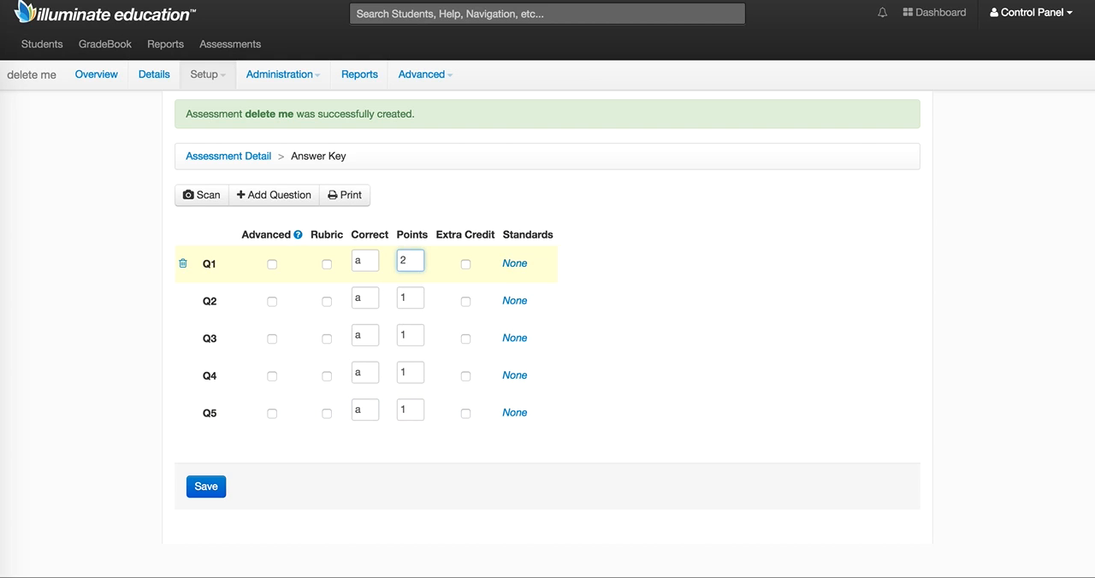
key("Tab")
type("2")
key("Tab")
type("2")
key("Tab")
type("2")
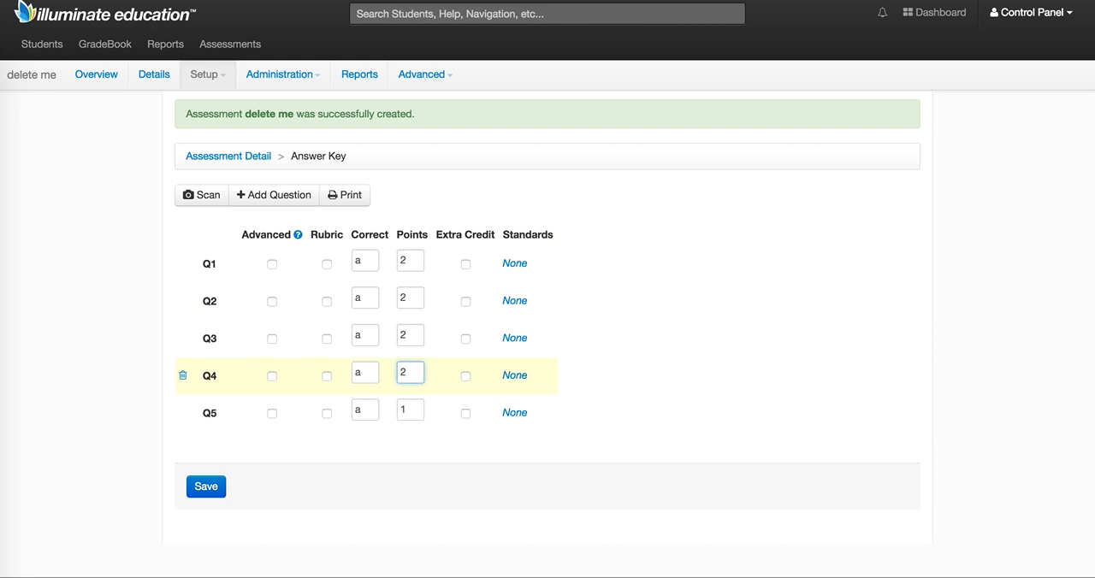
key("Tab")
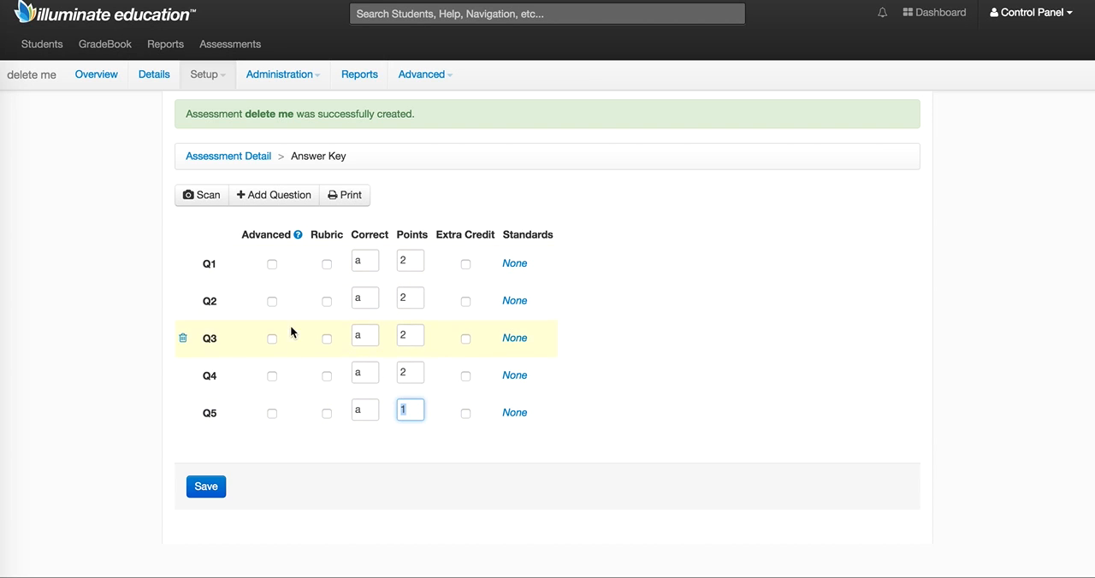
left_click(605, 433)
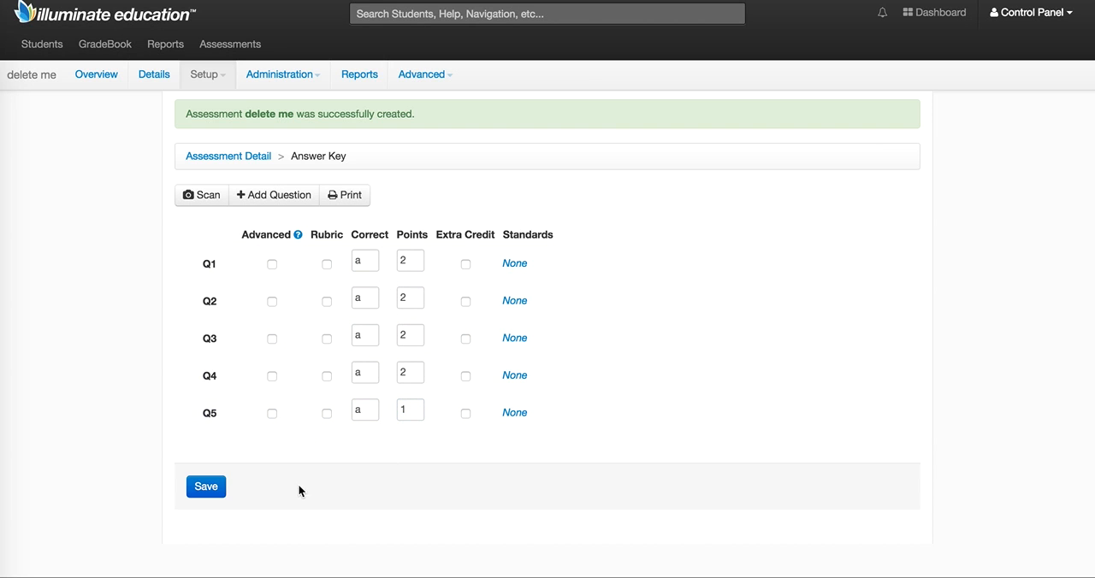
left_click(206, 492)
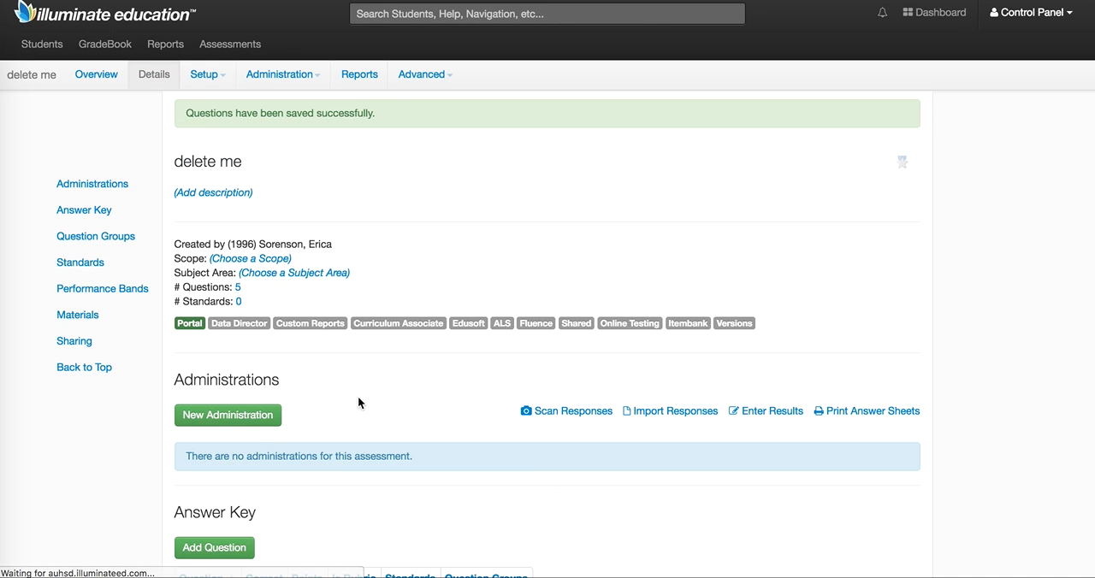
Start uploading material for the assessment and, in Finder, open the Unit 1 exams folder inside physics teaching GD's exams folder.
scroll(359, 399, "down", 3)
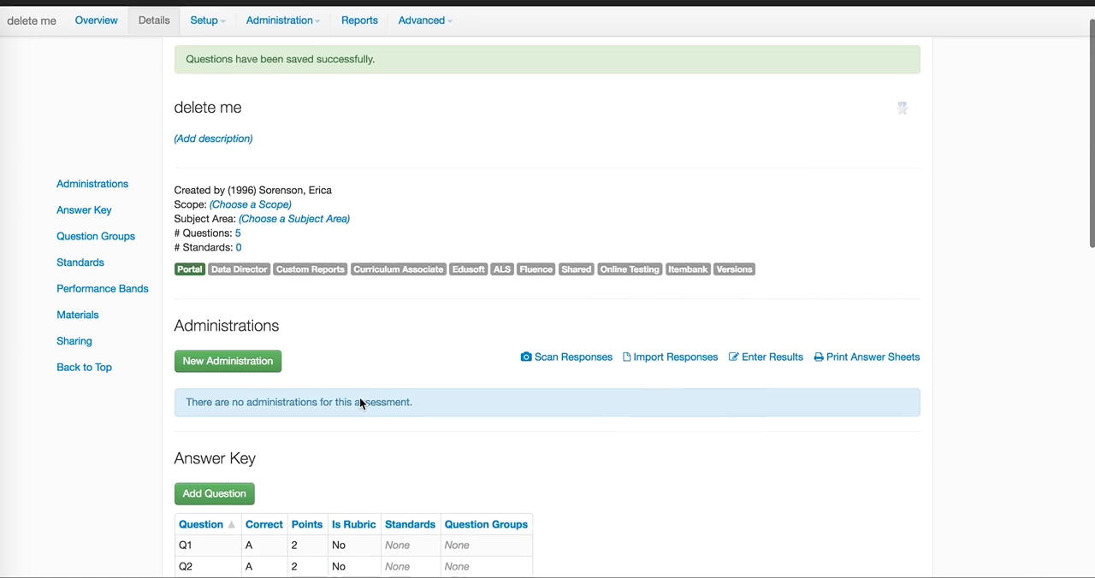
scroll(359, 399, "up", 1)
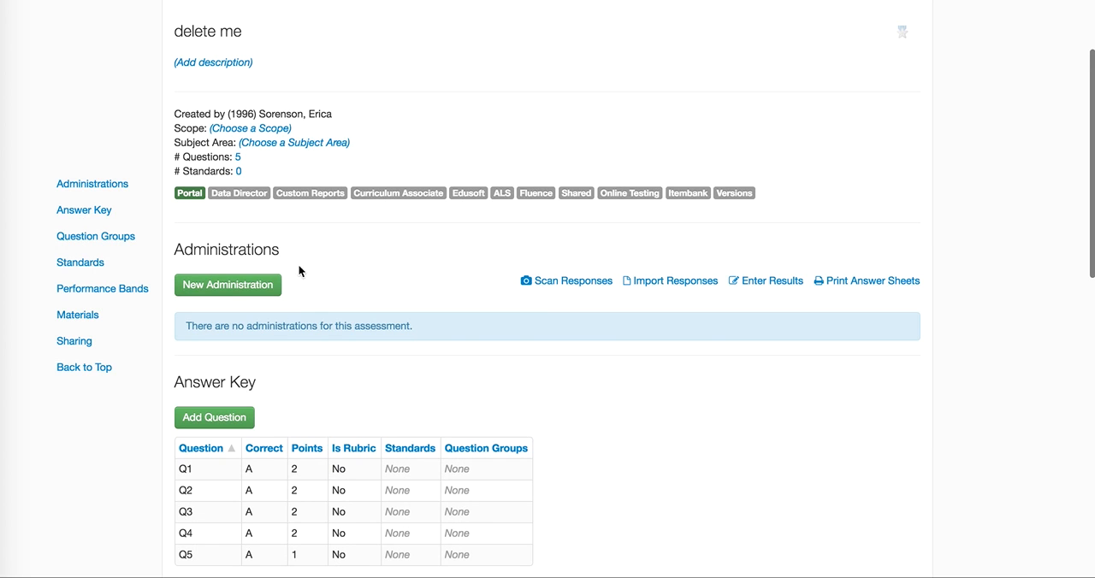
scroll(291, 397, "down", 2)
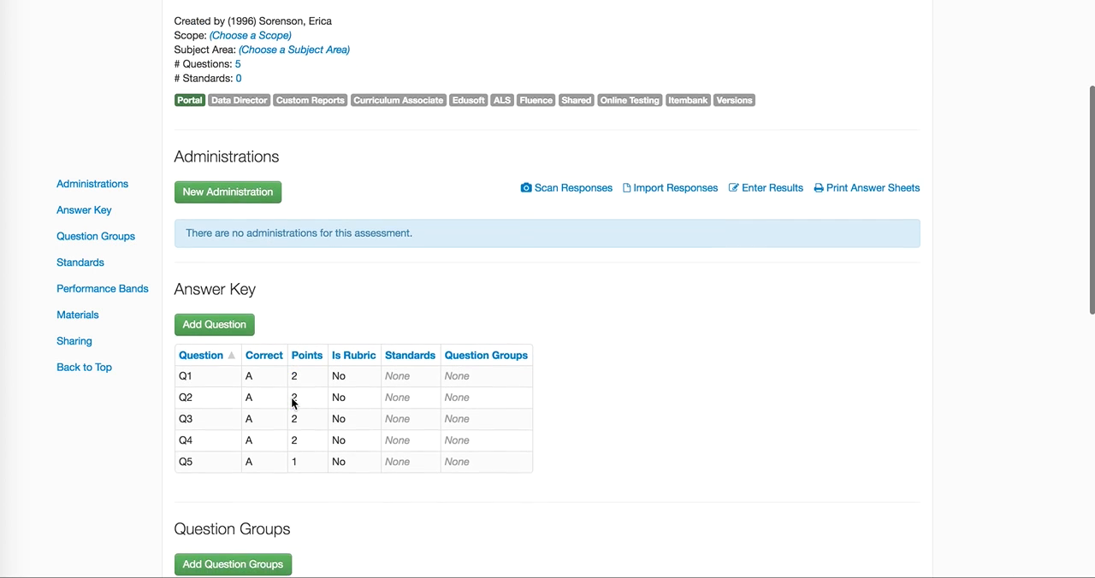
scroll(274, 494, "down", 3)
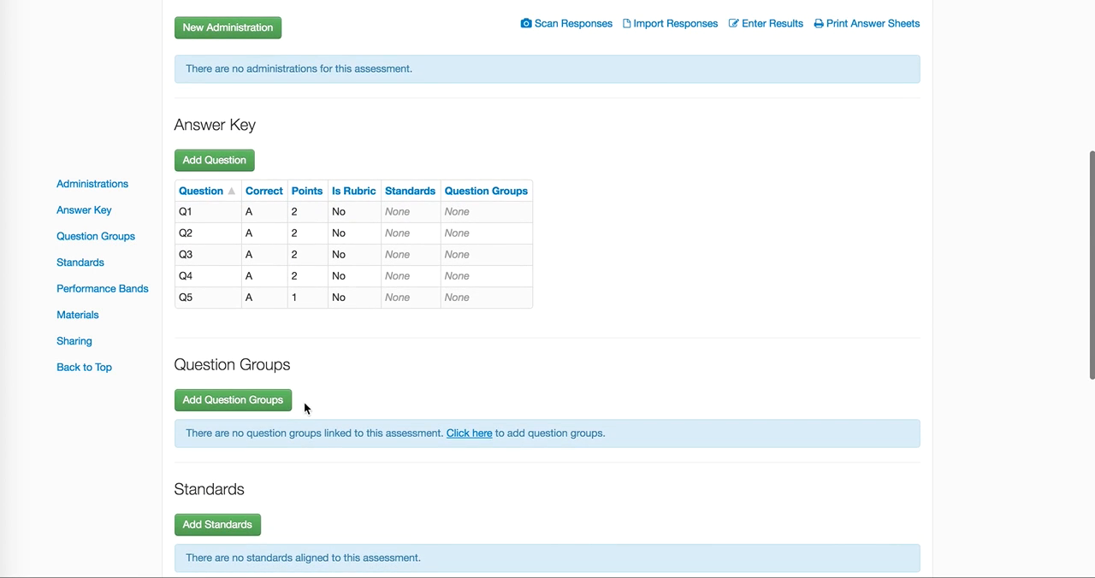
scroll(323, 486, "down", 6)
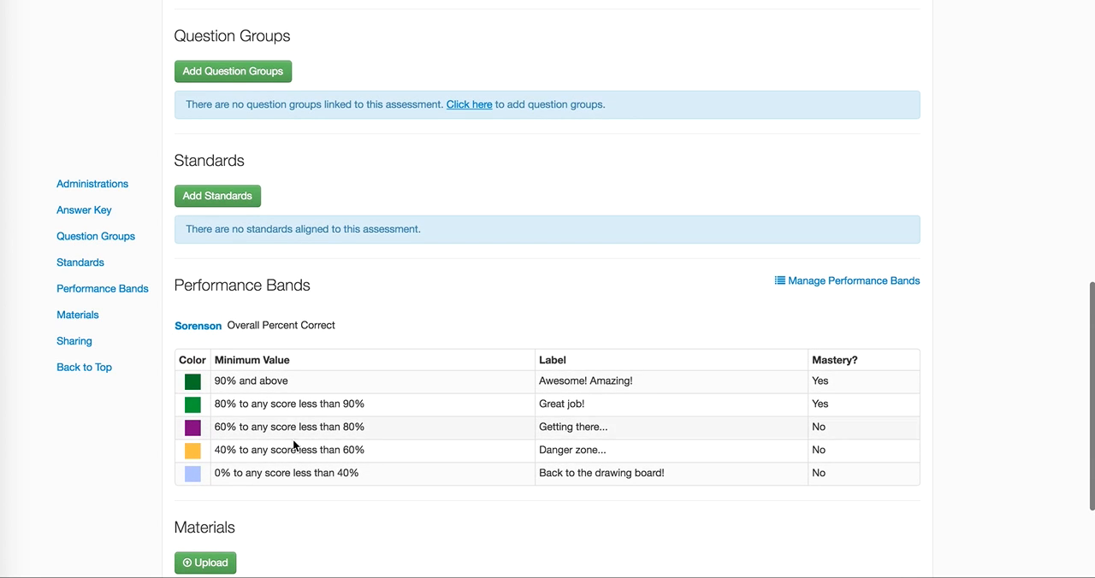
scroll(291, 521, "down", 2)
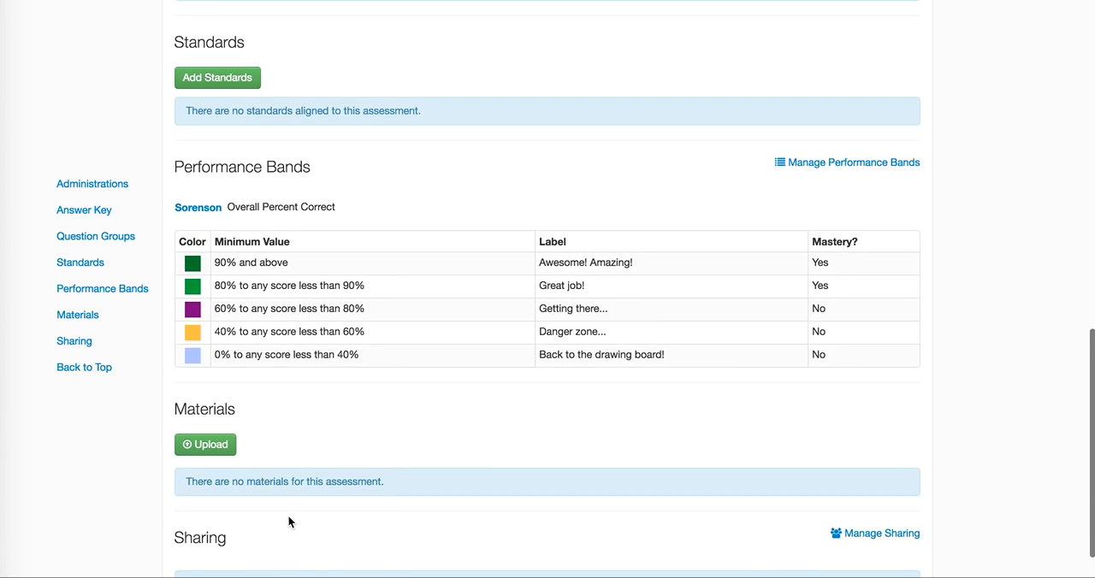
left_click(210, 446)
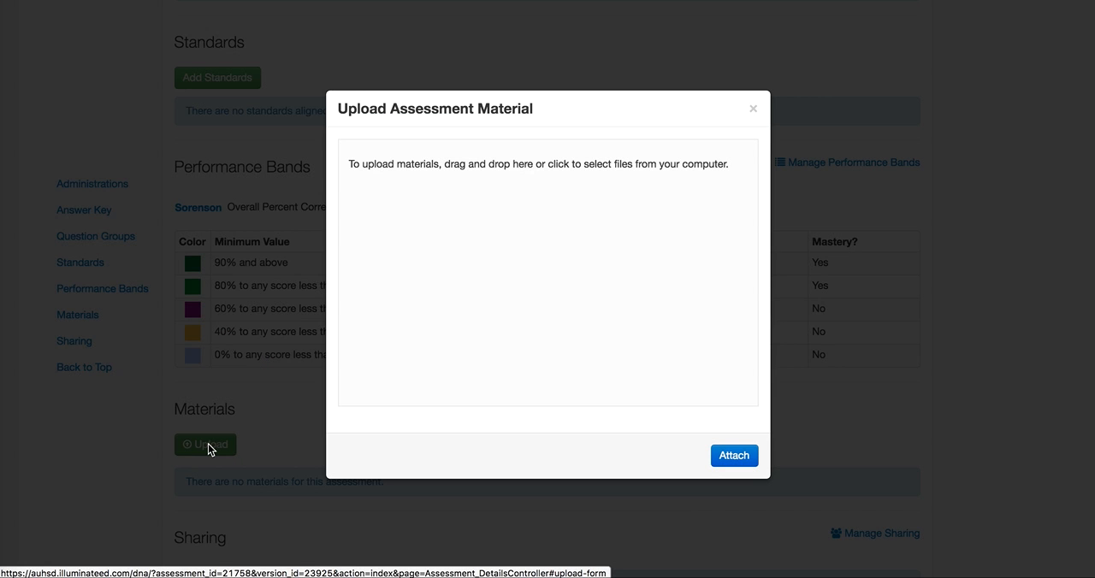
left_click_drag(505, 104, 531, 98)
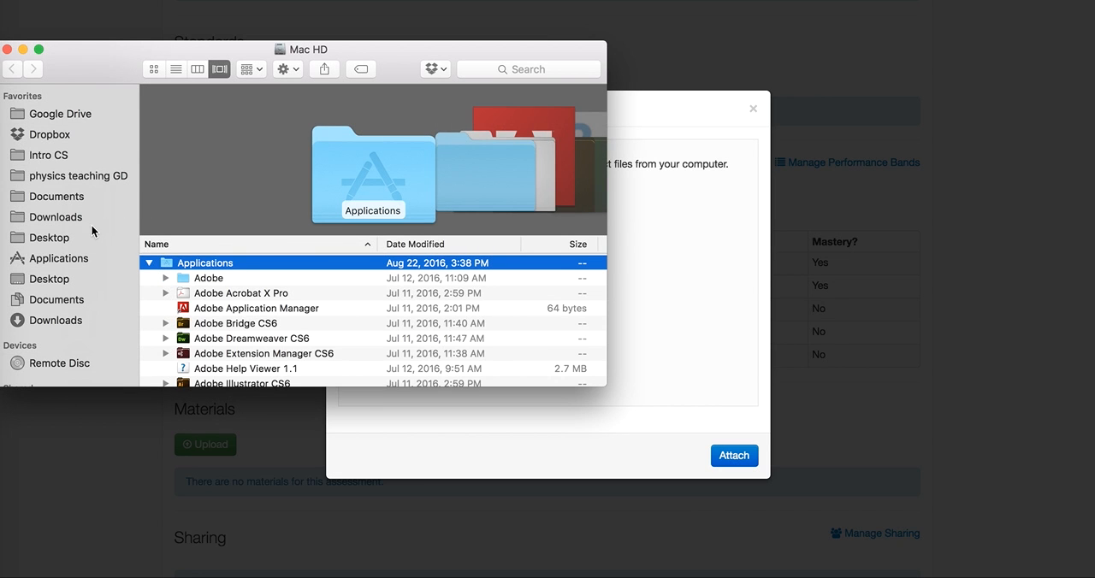
left_click(87, 181)
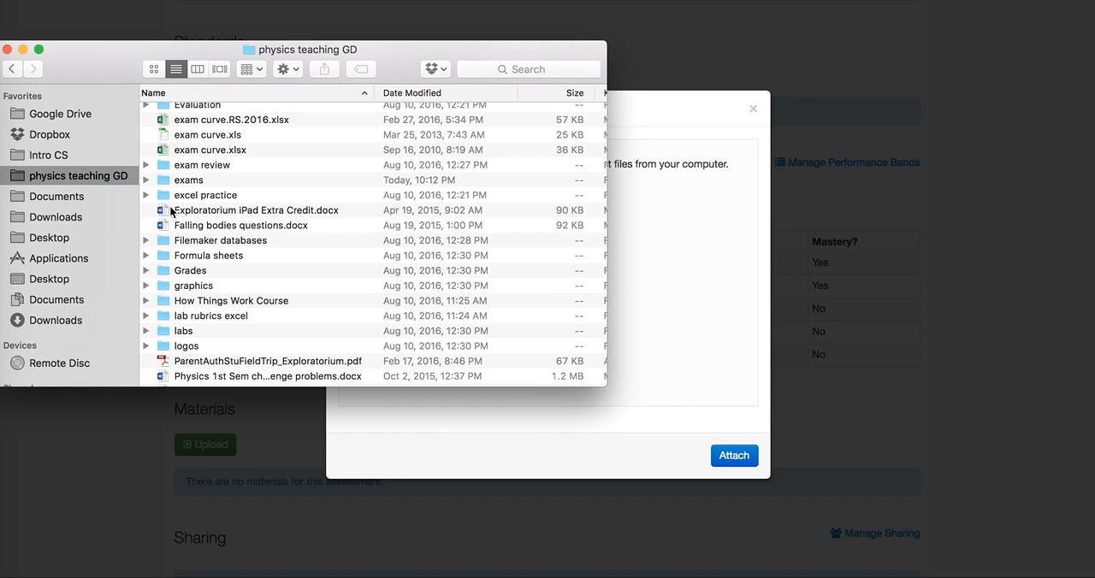
double_click(197, 181)
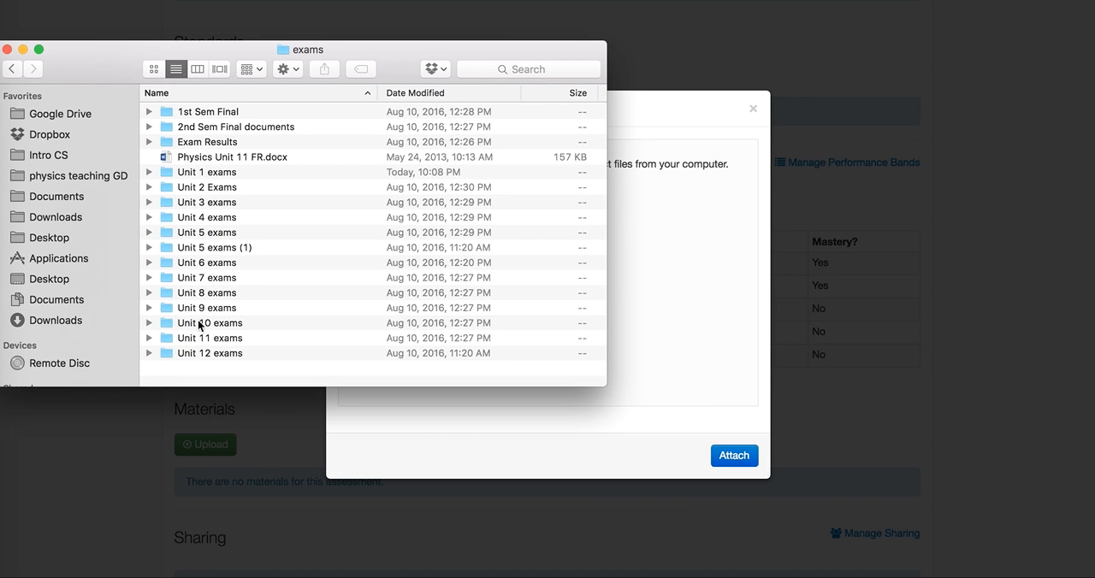
left_click(220, 171)
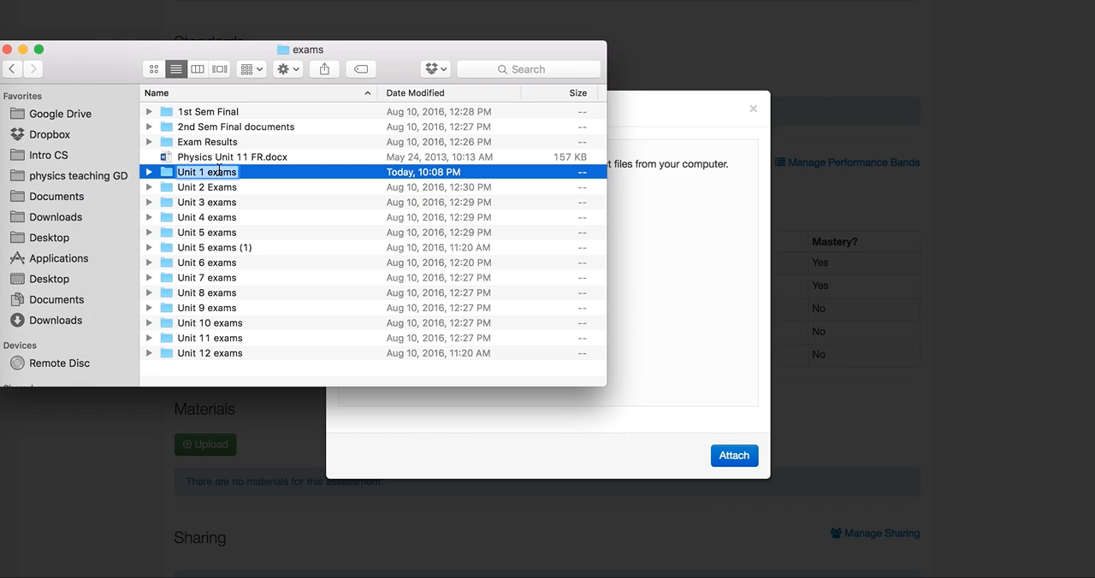
double_click(161, 172)
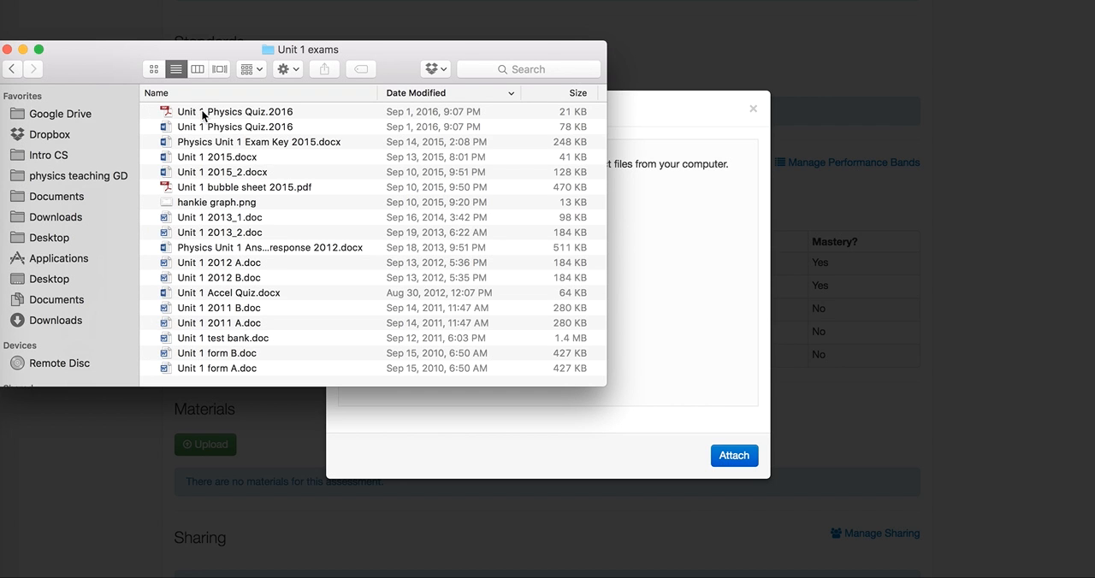
Upload the PDF version of Unit 1 Physics Quiz.2016 and attach it to the assessment's materials.
left_click(202, 128)
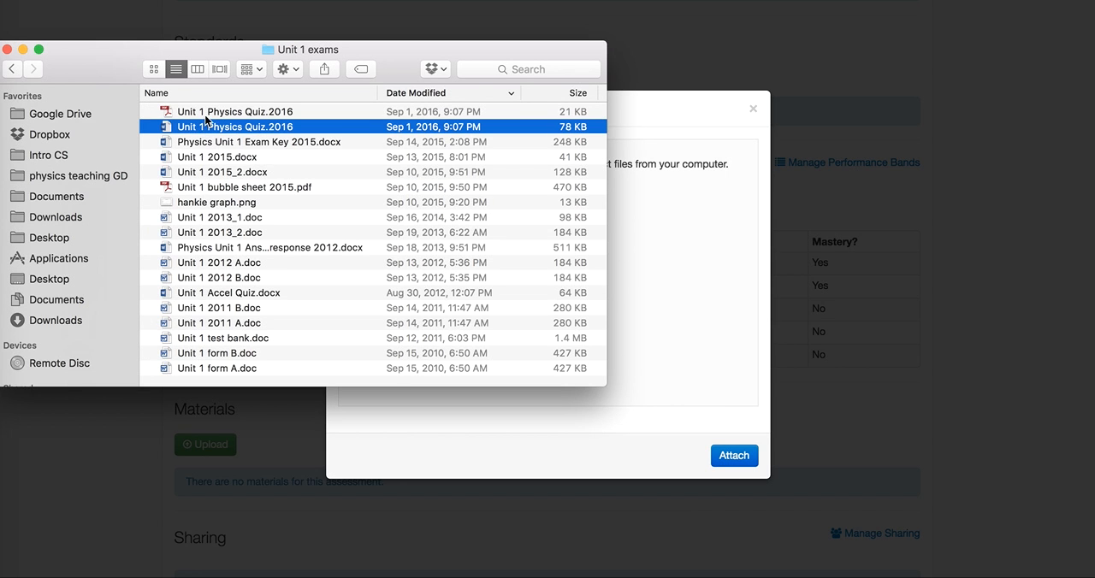
left_click(209, 114)
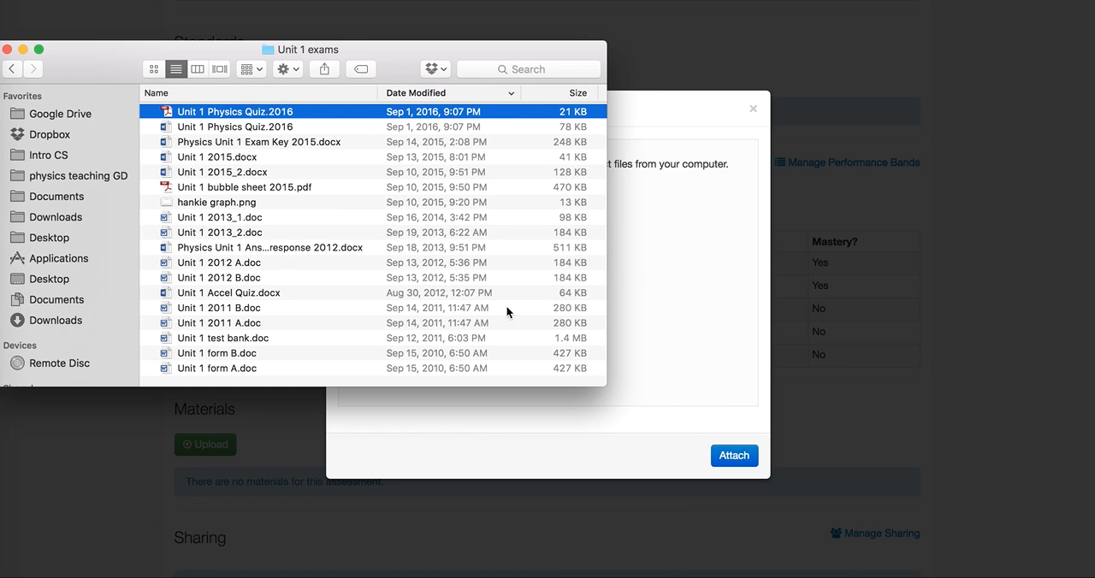
left_click_drag(158, 110, 638, 286)
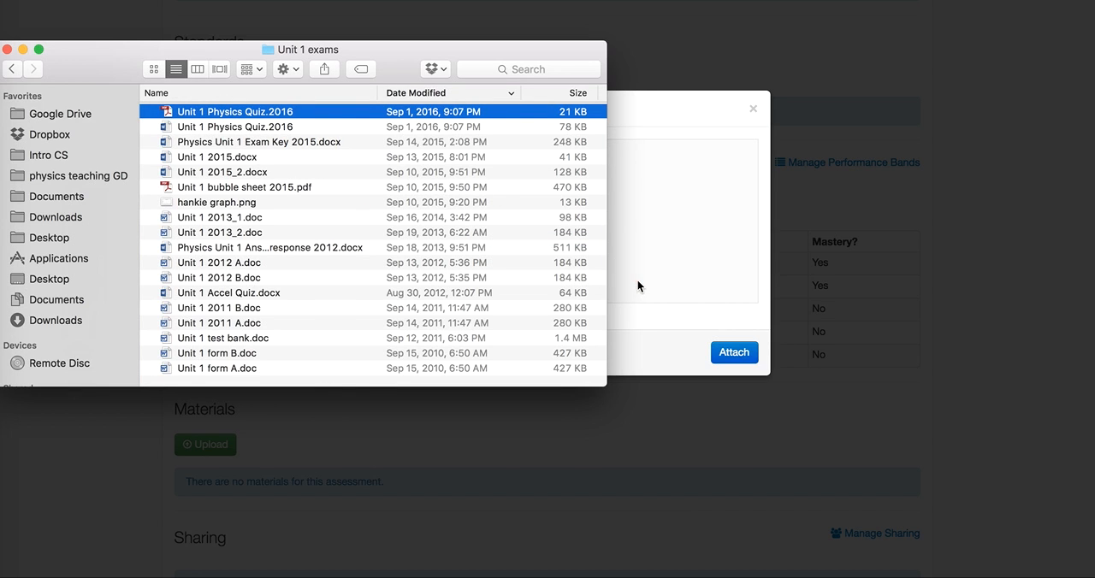
left_click(8, 49)
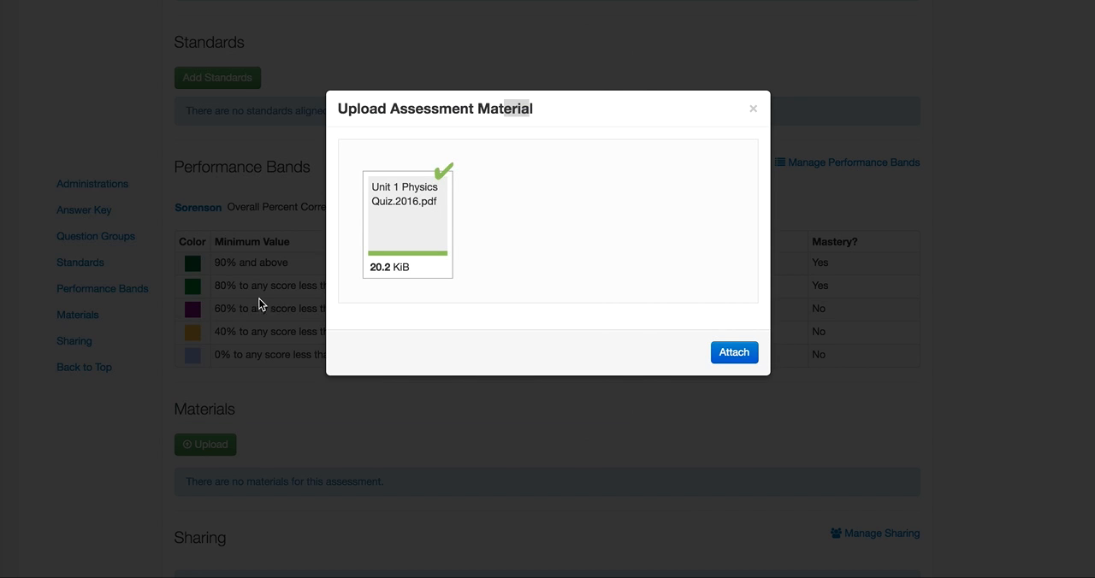
left_click(731, 356)
left_click(732, 354)
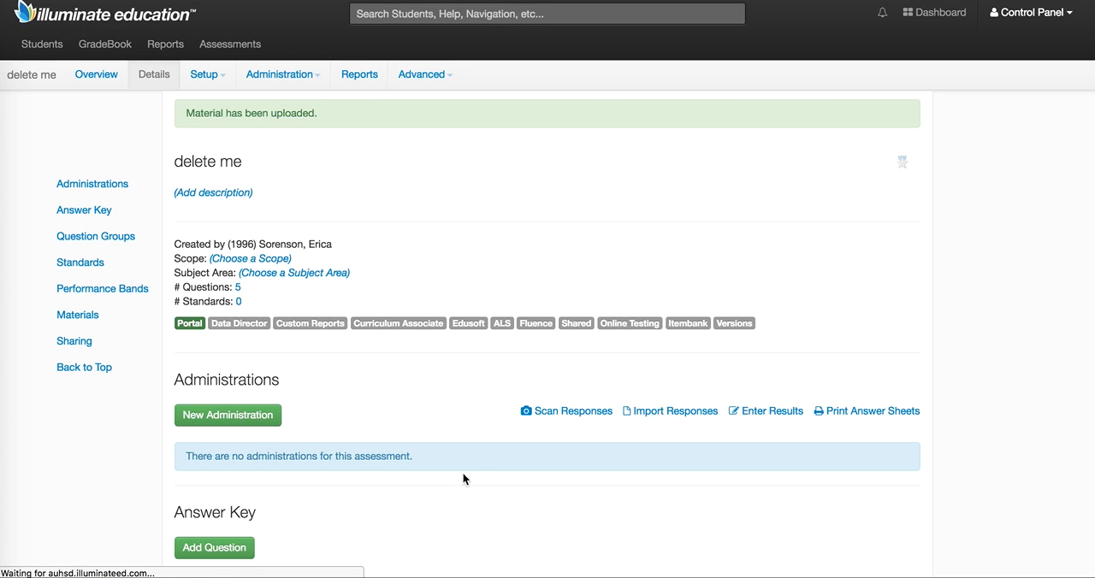
Create a new administration for the assessment and start adding an online testing roster.
scroll(462, 479, "down", 4)
scroll(462, 479, "down", 10)
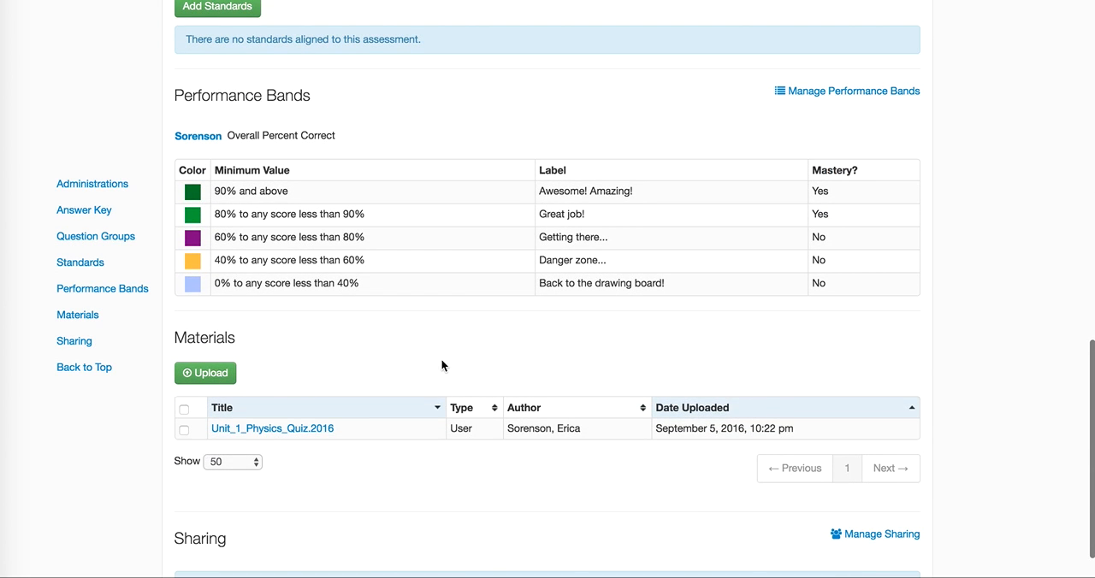
scroll(442, 365, "up", 15)
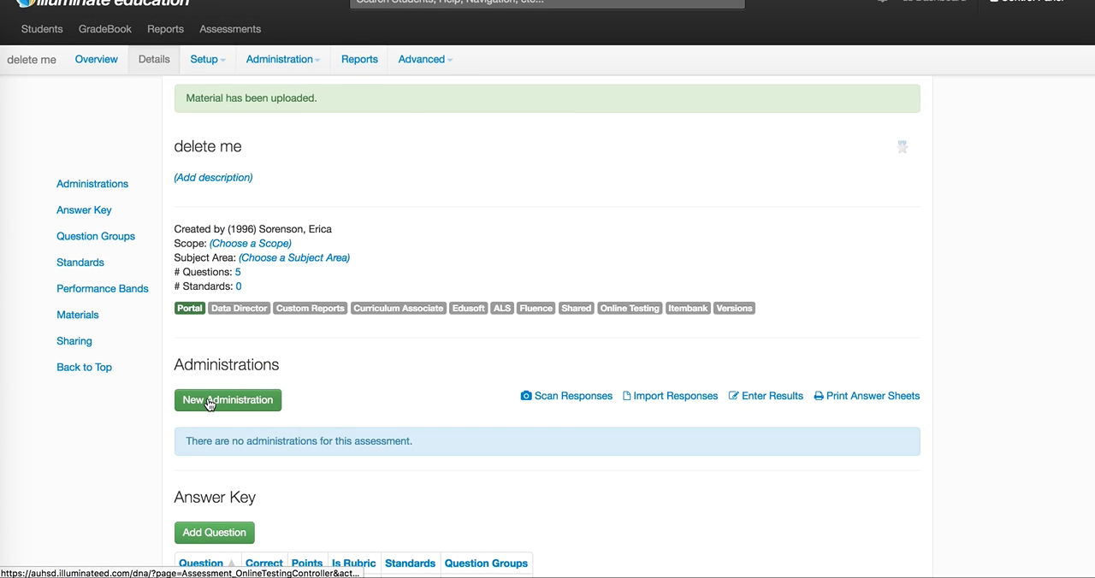
left_click(279, 60)
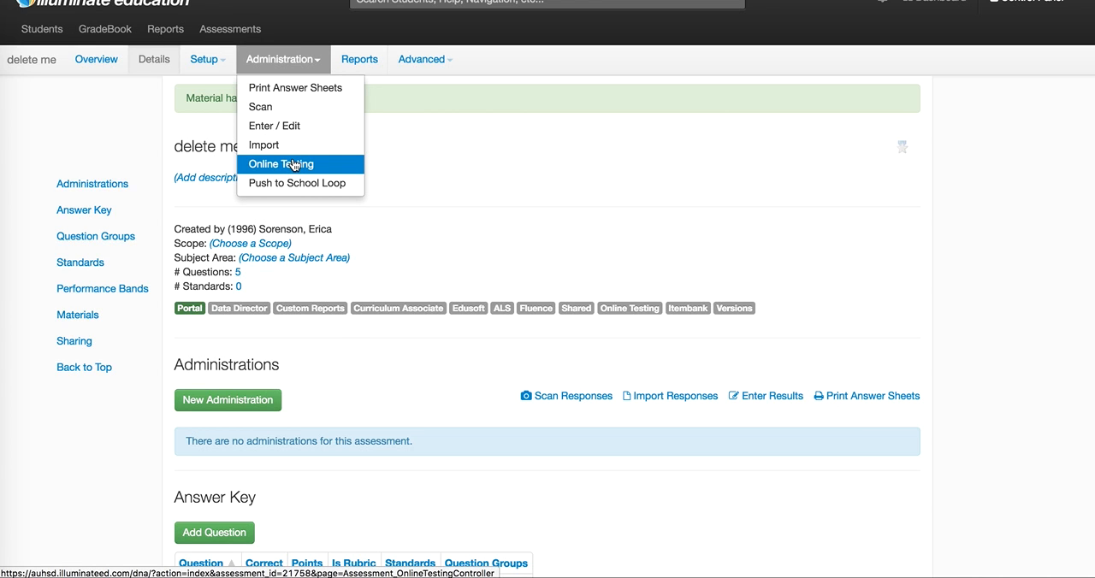
left_click(340, 353)
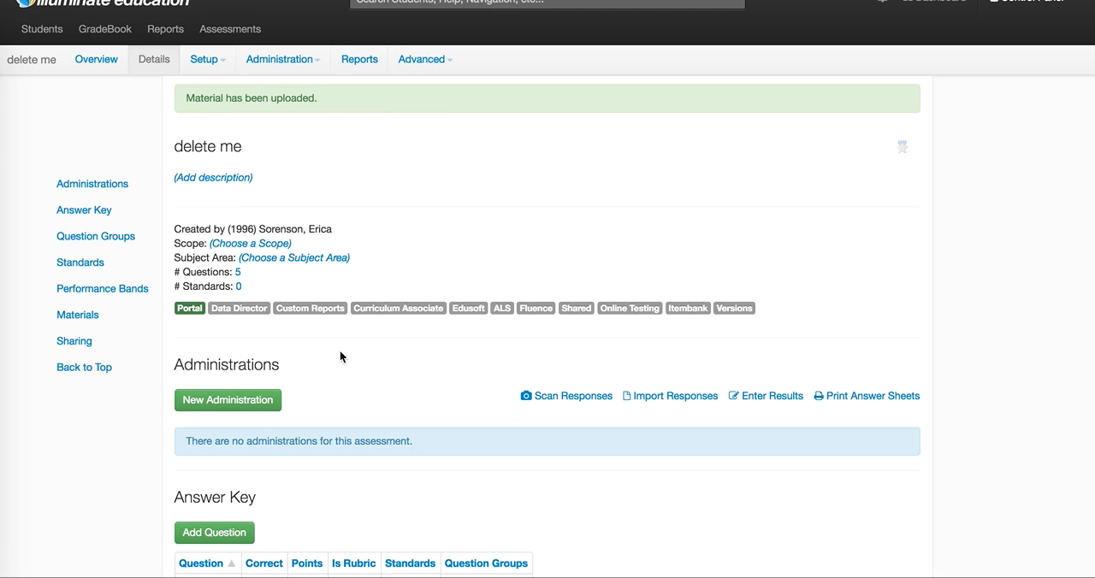
left_click(216, 412)
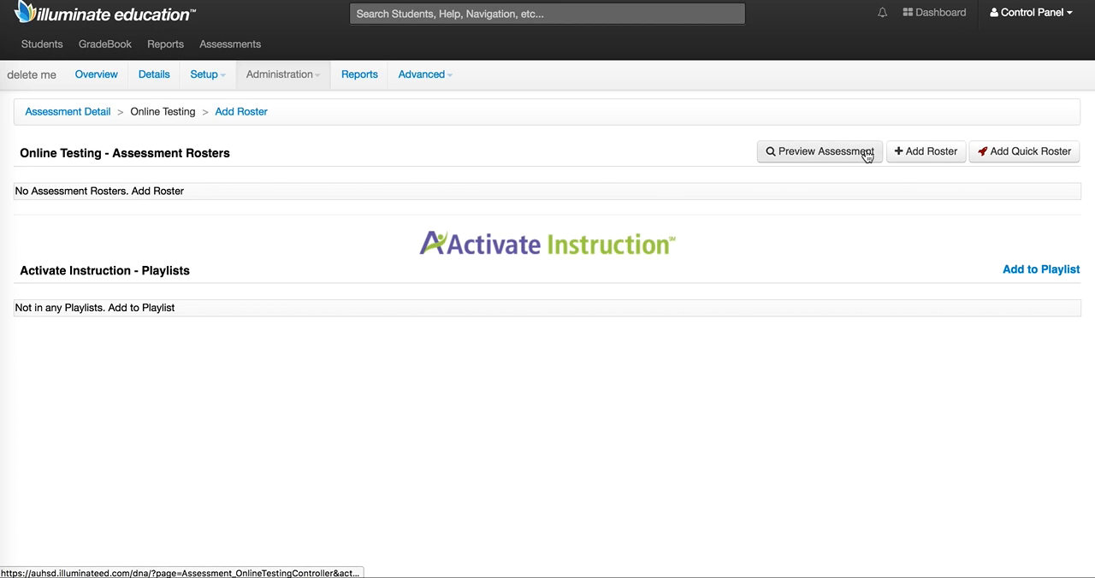
left_click(924, 158)
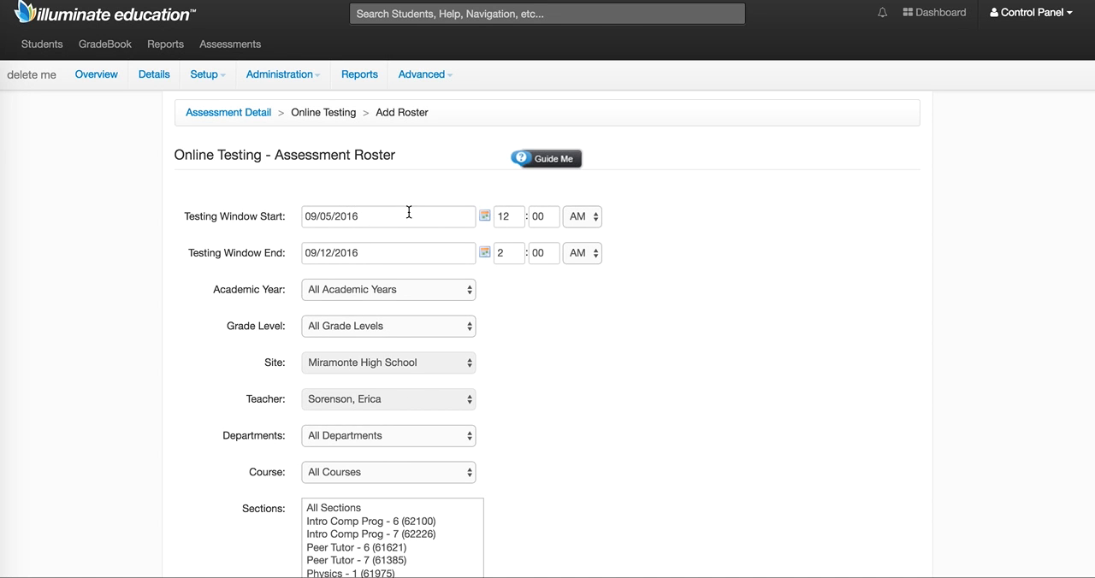
Set the roster's testing window start to 09/09/2016 at 8:00 AM.
left_click(485, 216)
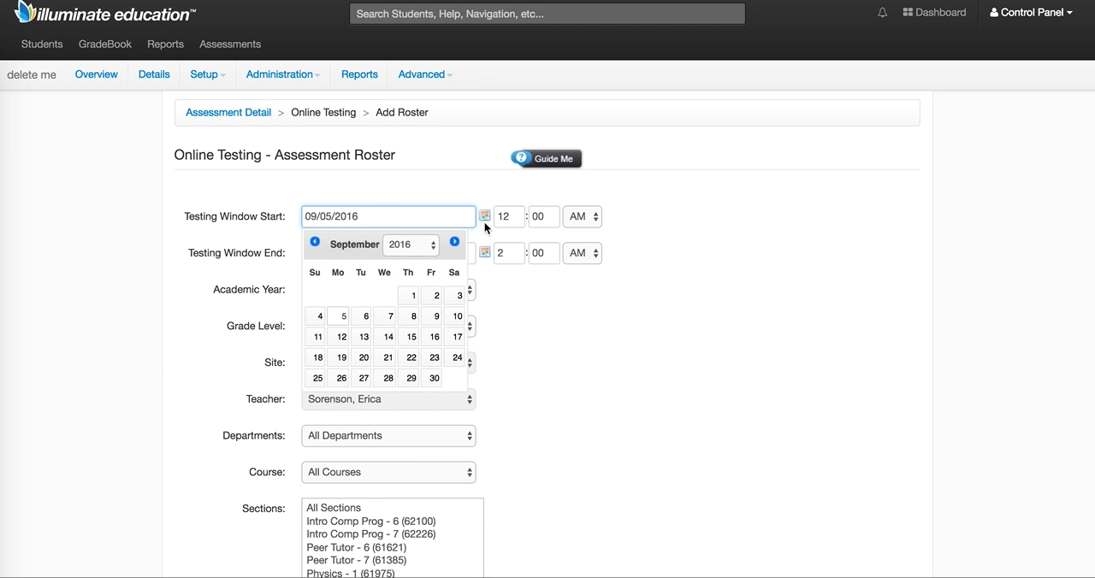
left_click(435, 316)
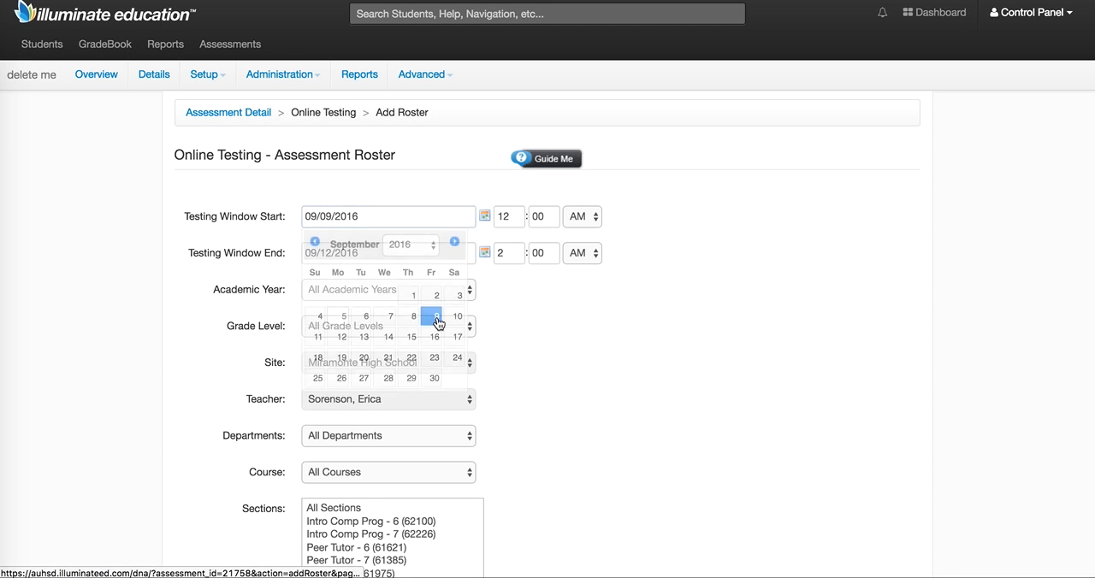
double_click(506, 221)
type("8")
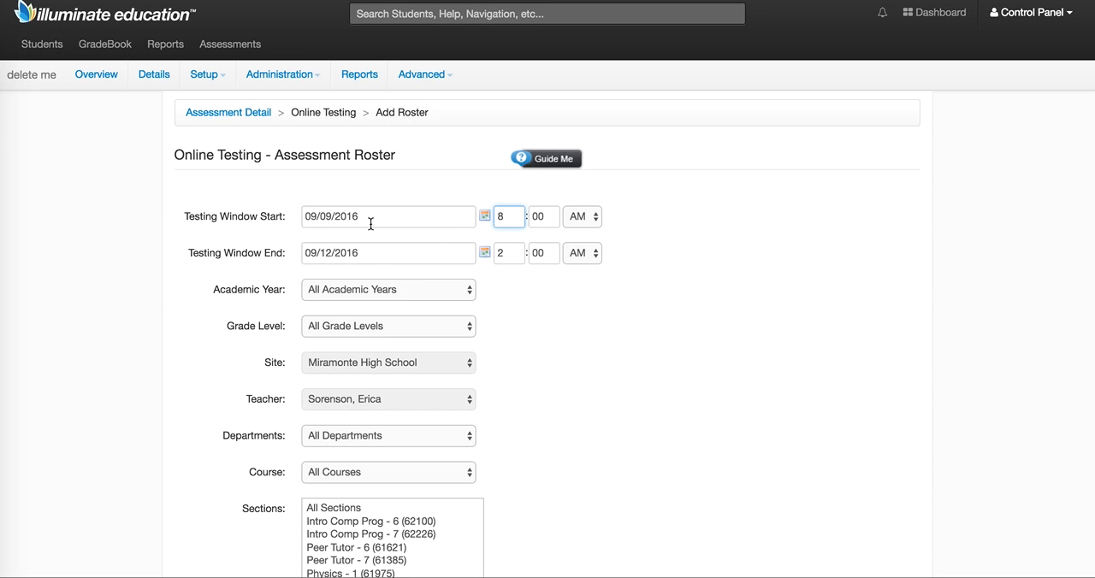
Set the roster's testing window end to 09/09/2016 at 2:00 PM.
left_click(480, 251)
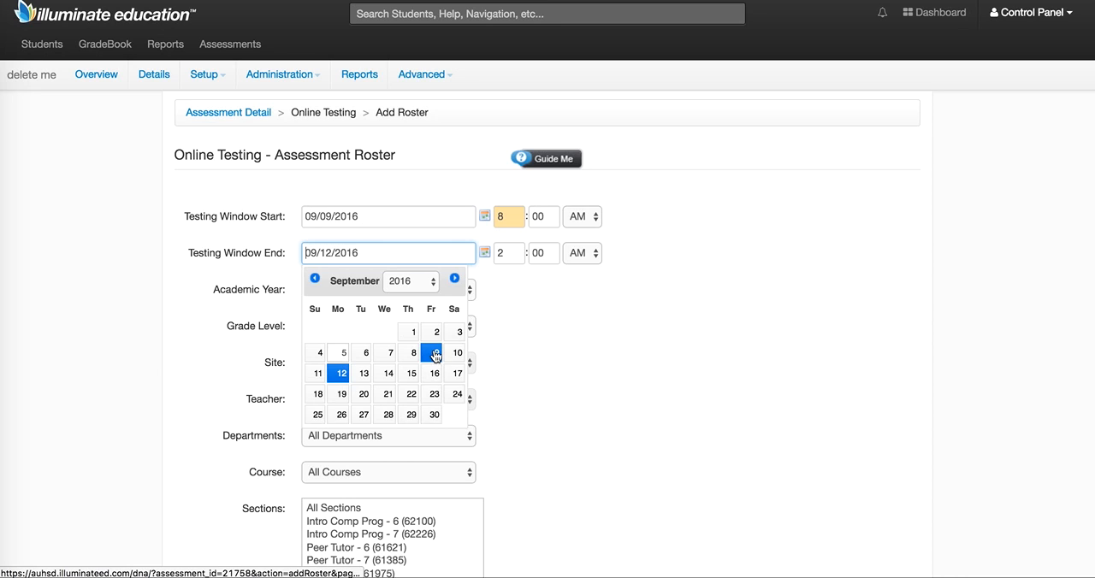
left_click(435, 352)
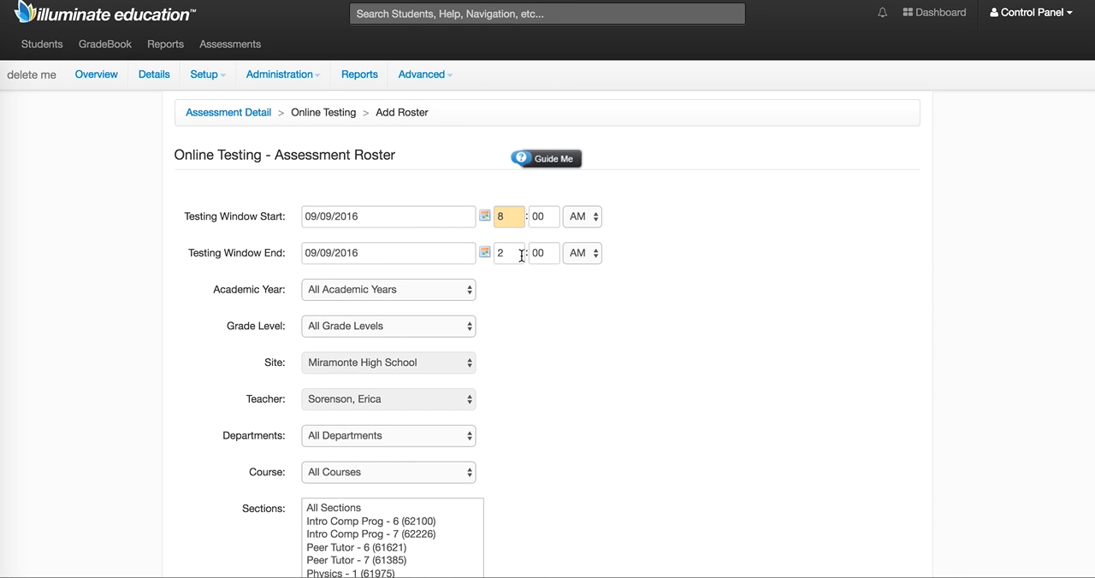
left_click(575, 255)
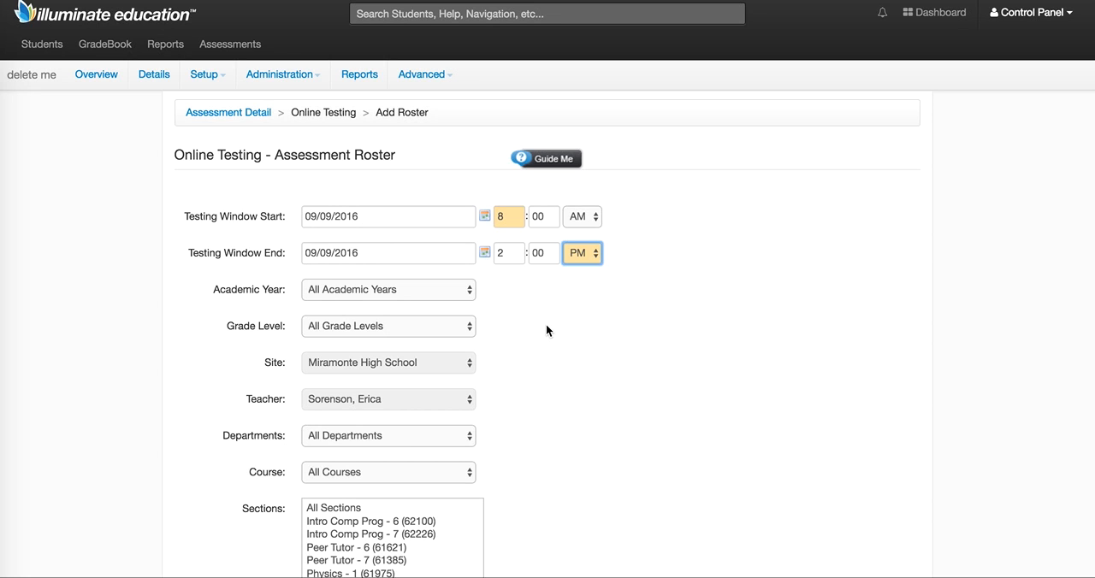
left_click(544, 370)
Limit the roster to the Physics (S0708P) course and save the roster.
scroll(385, 473, "down", 5)
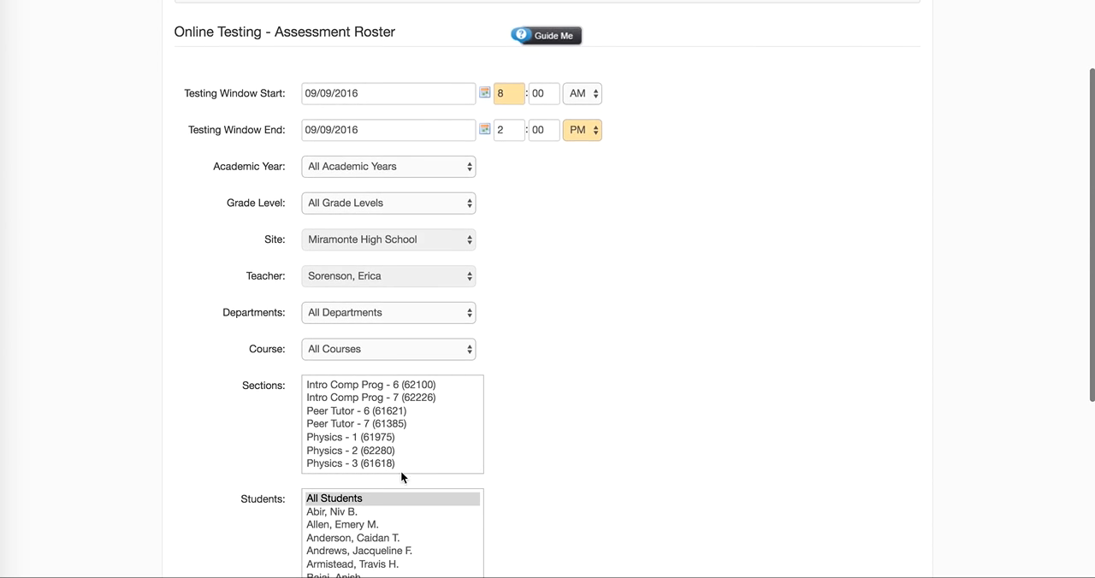
scroll(524, 449, "down", 1)
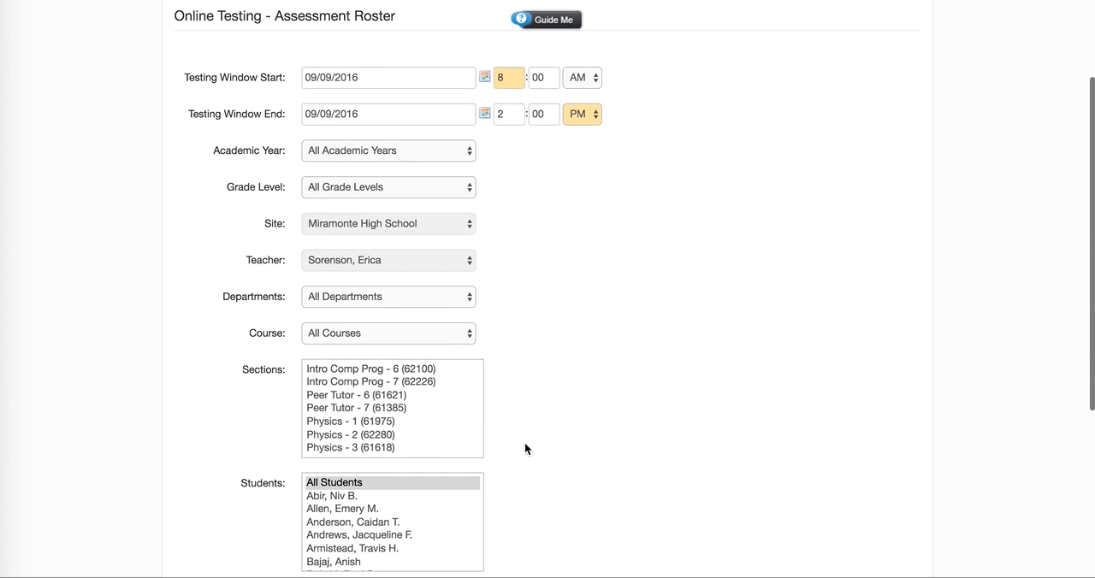
left_click(421, 335)
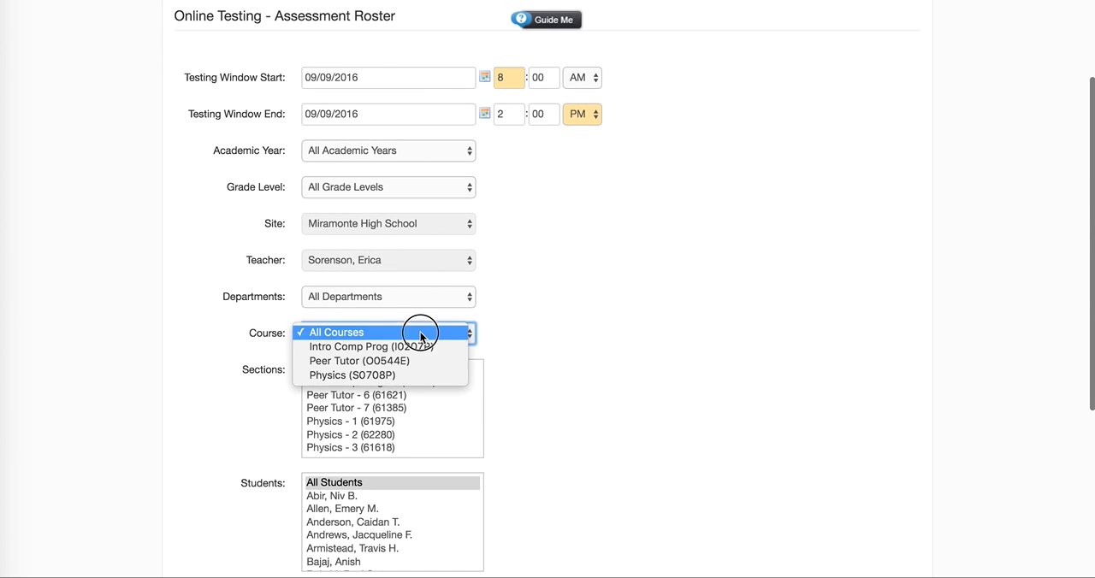
left_click(386, 376)
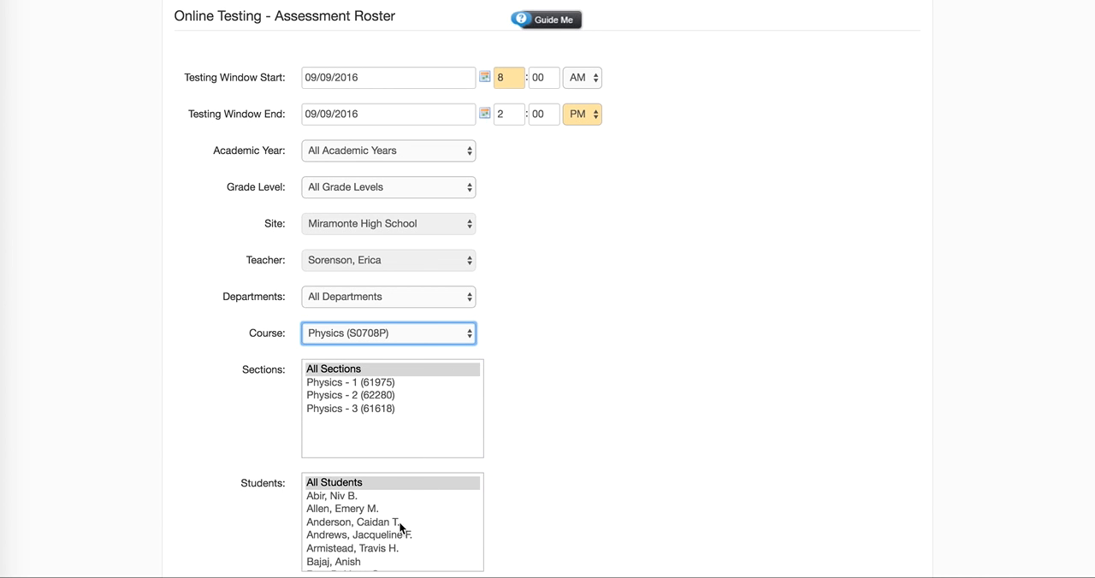
scroll(431, 529, "down", 5)
scroll(516, 530, "down", 3)
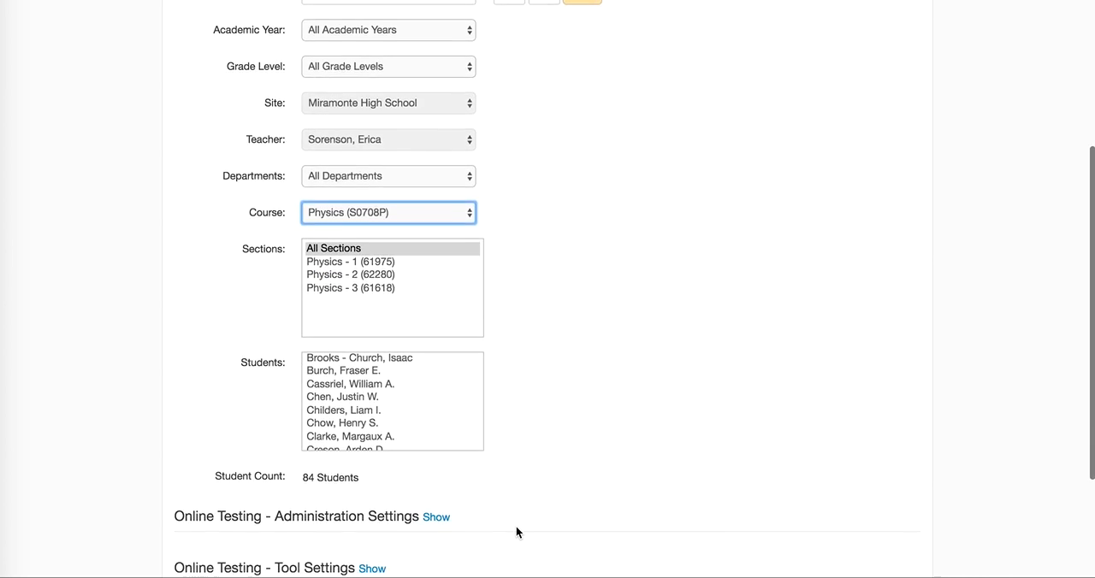
scroll(573, 455, "down", 4)
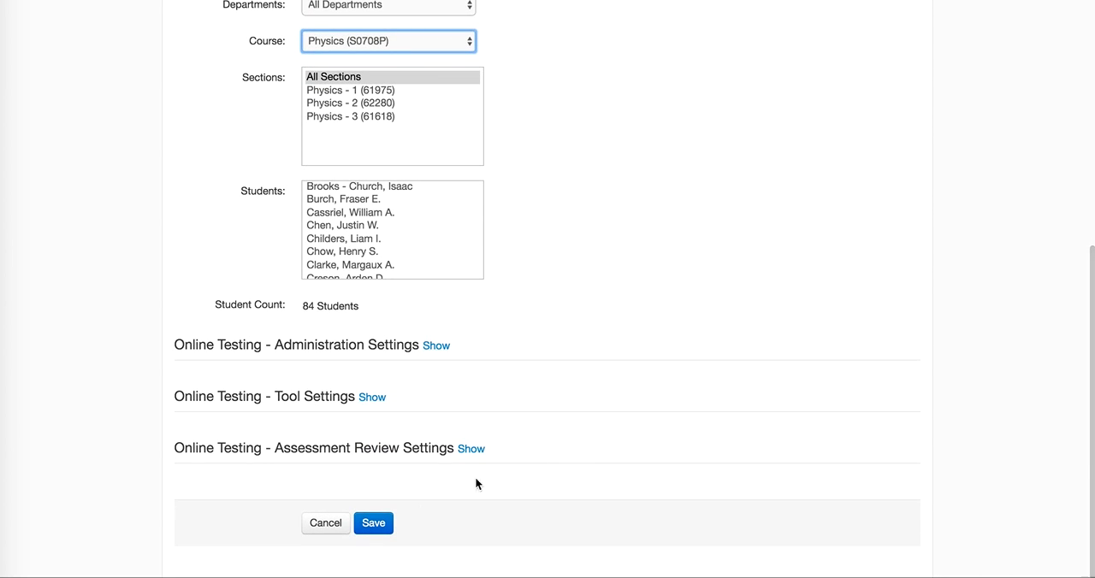
left_click(376, 527)
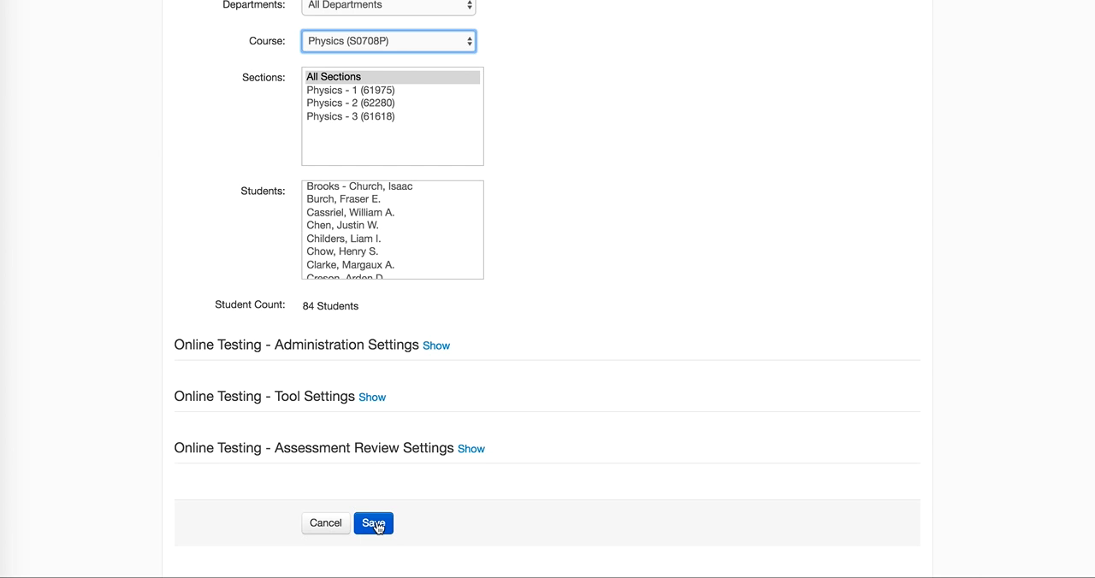
left_click(376, 526)
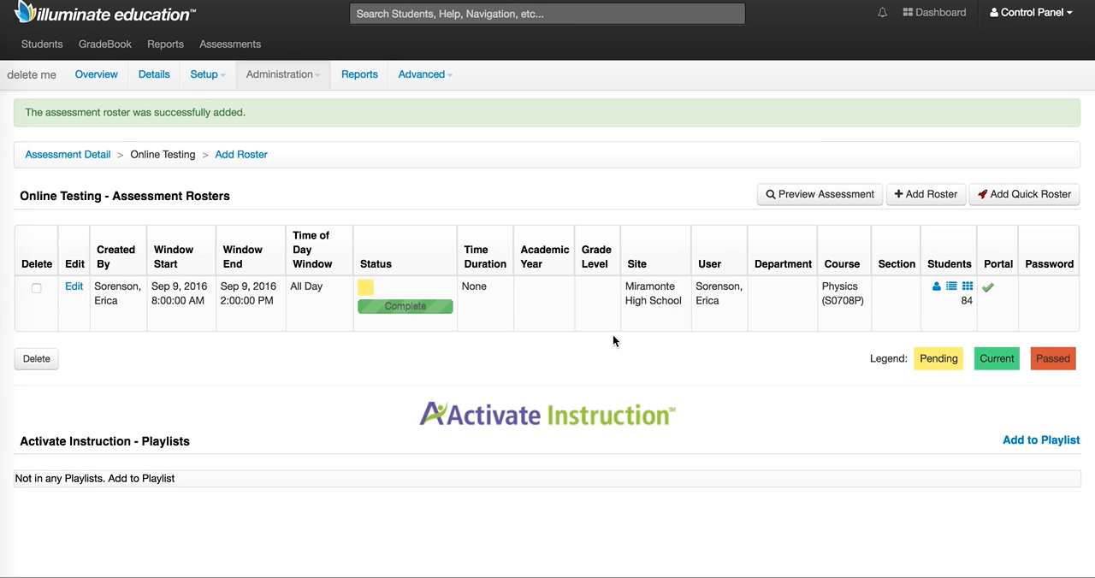
Start an assessment preview and choose Unit_1_Physics_Quiz.2016 as its inline booklet.
left_click(819, 195)
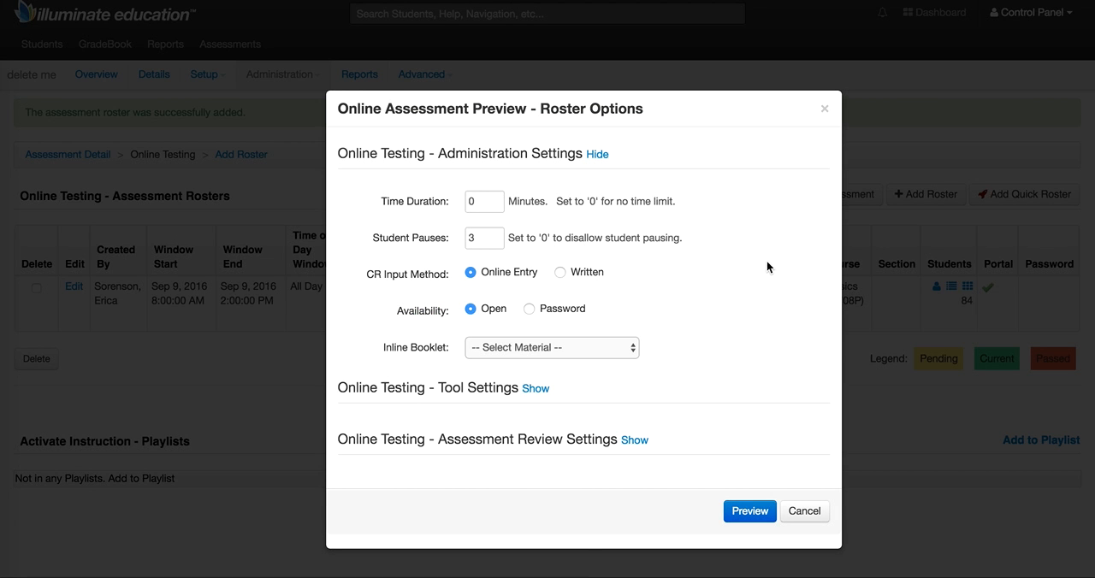
left_click(610, 347)
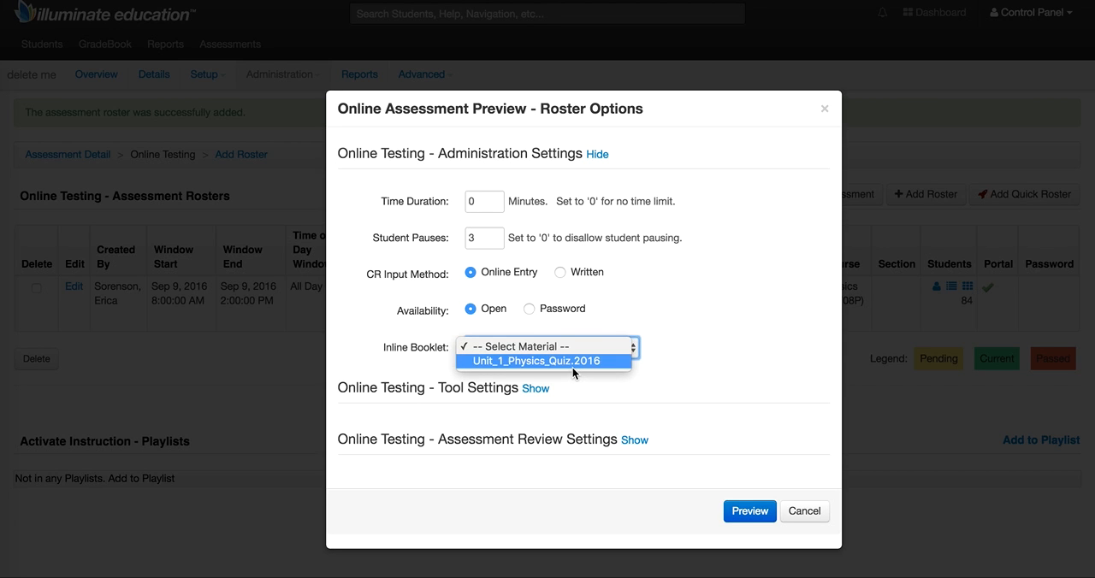
left_click(571, 363)
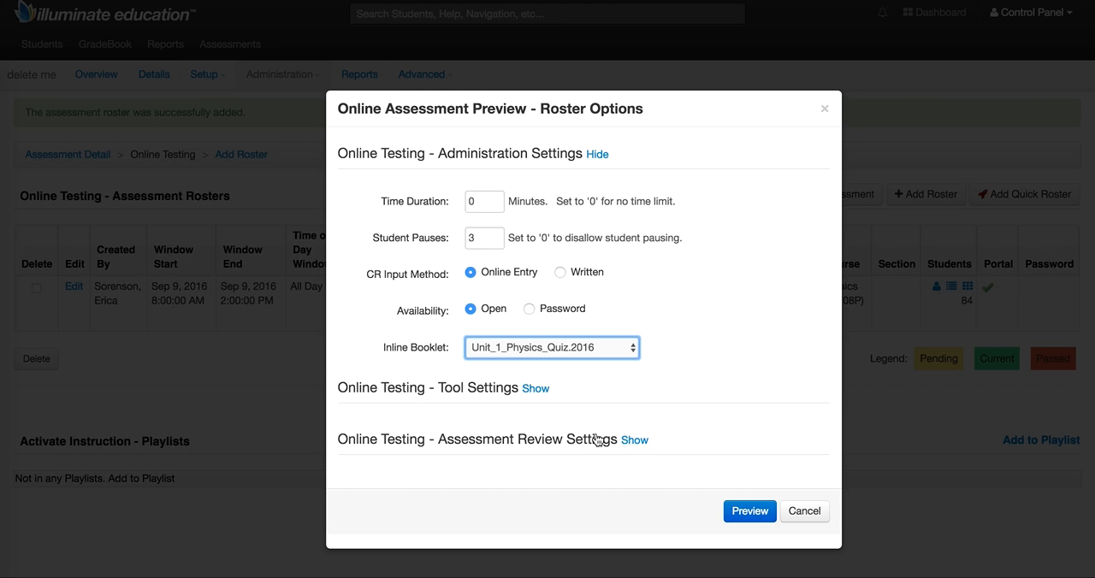
In the preview's assessment review settings, set Show Results to Yes and With Key to No.
left_click(634, 442)
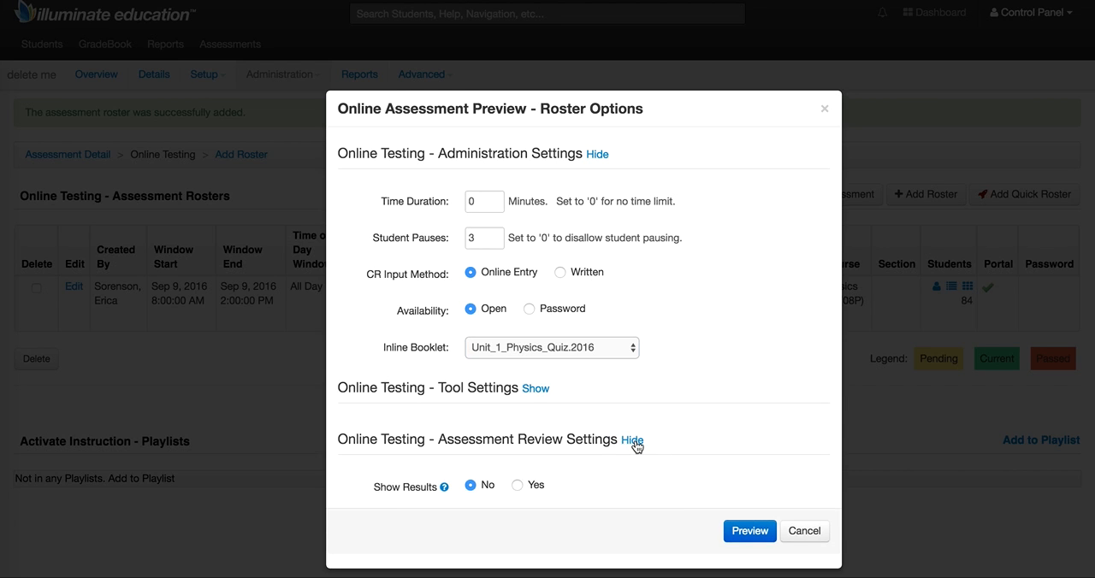
scroll(649, 466, "down", 3)
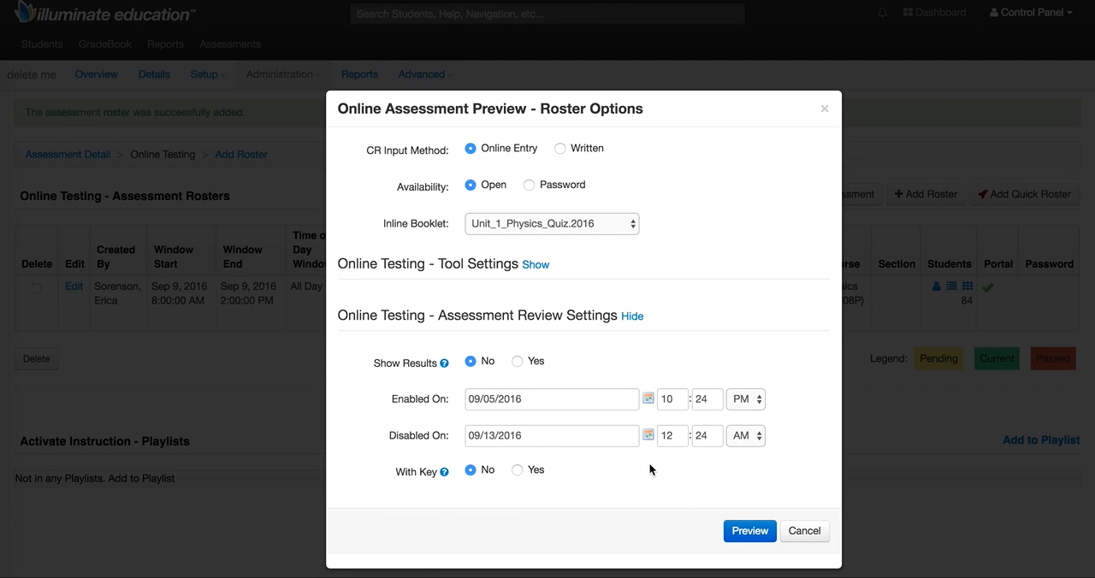
left_click(518, 362)
mouse_move(443, 365)
left_click(518, 472)
mouse_move(443, 473)
left_click(470, 473)
Launch the assessment preview with the chosen roster options and begin the test.
scroll(663, 224, "up", 3)
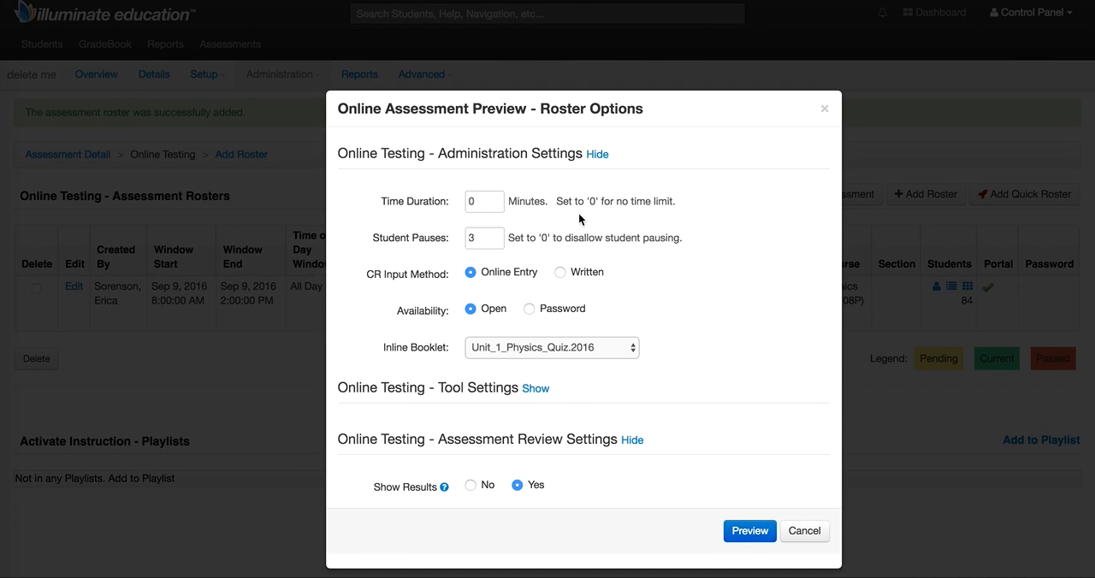
left_click(596, 155)
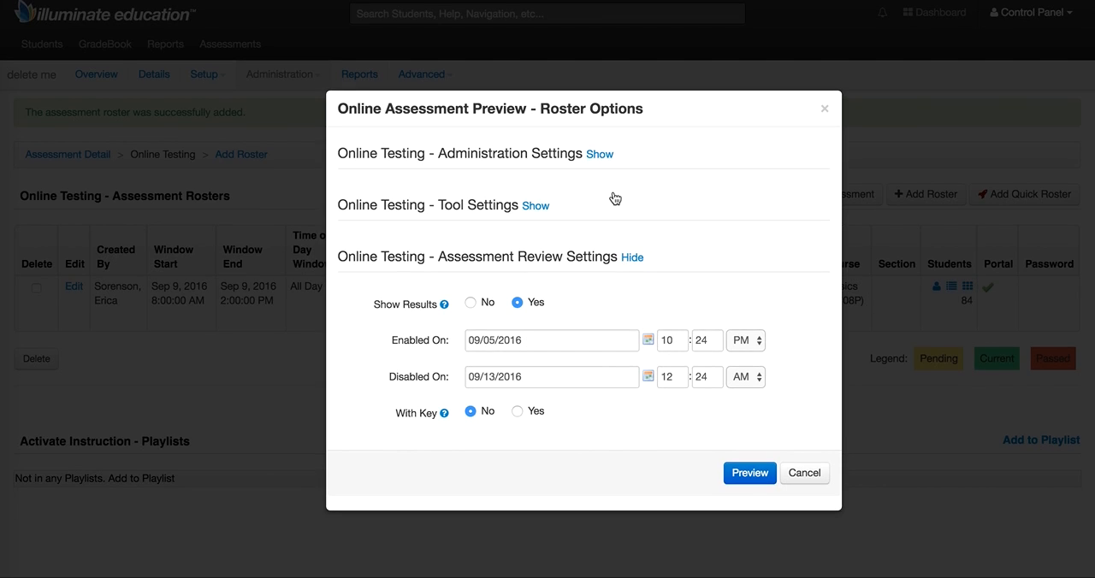
left_click(743, 473)
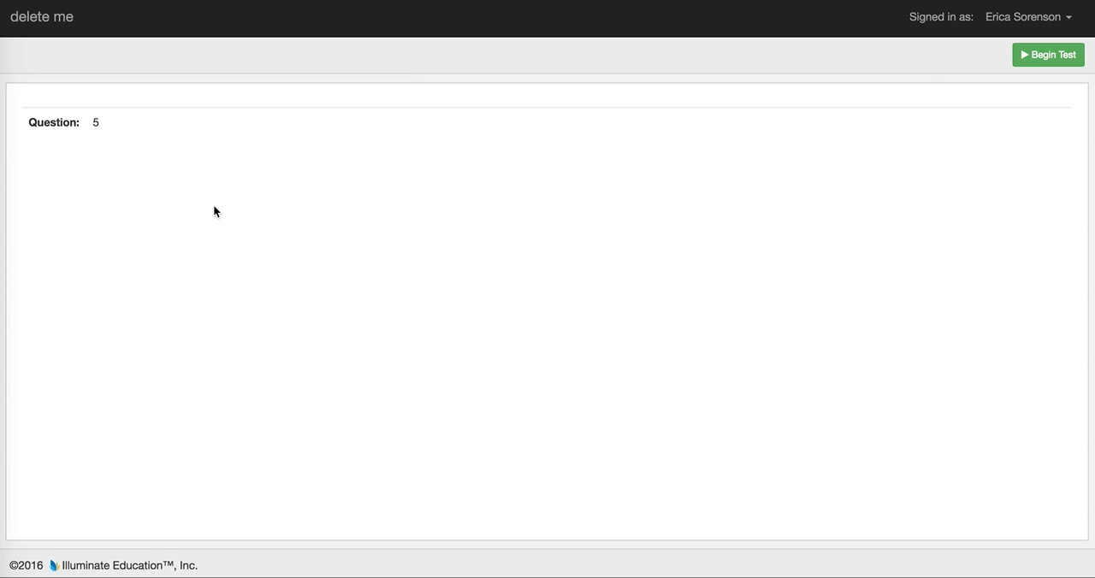
left_click(1048, 57)
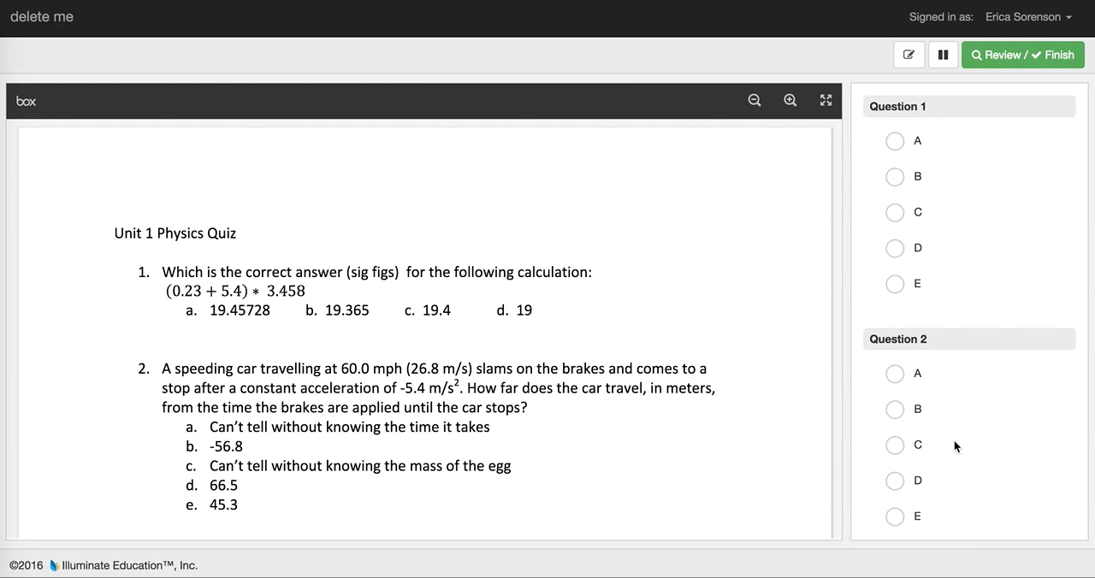
Examine the answer choices for each question and the Unit 1 Physics Quiz booklet in the test preview.
scroll(956, 445, "down", 8)
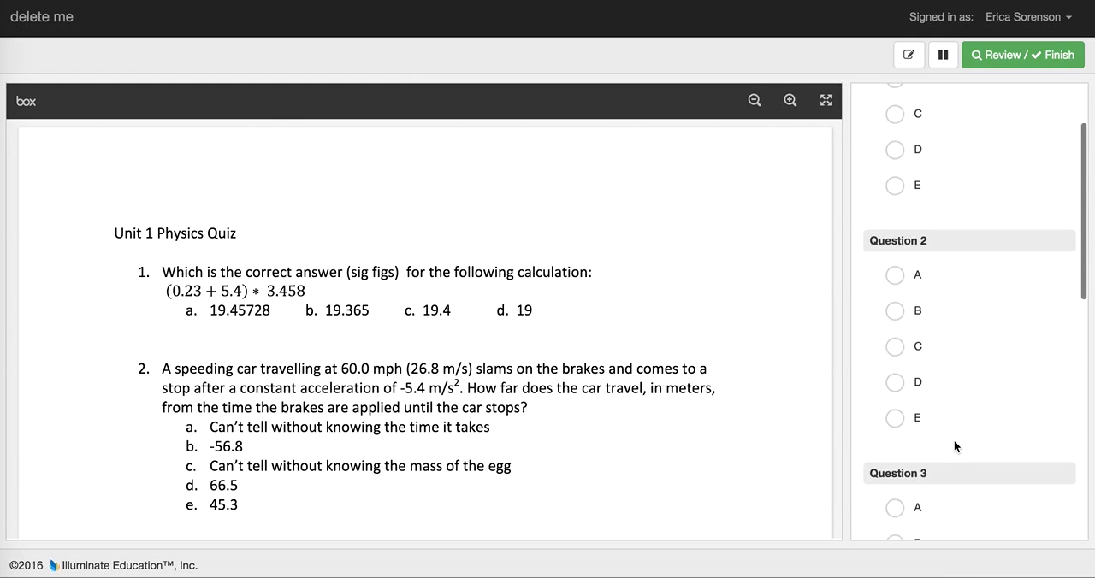
scroll(954, 438, "down", 5)
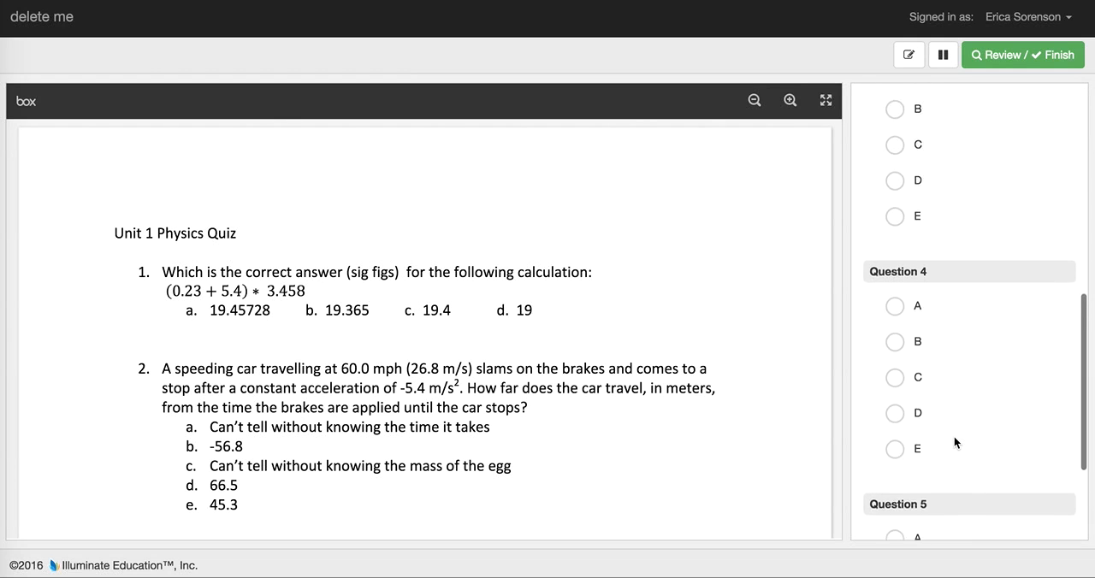
scroll(953, 436, "up", 4)
scroll(626, 444, "down", 1)
scroll(626, 445, "down", 1)
scroll(626, 444, "up", 2)
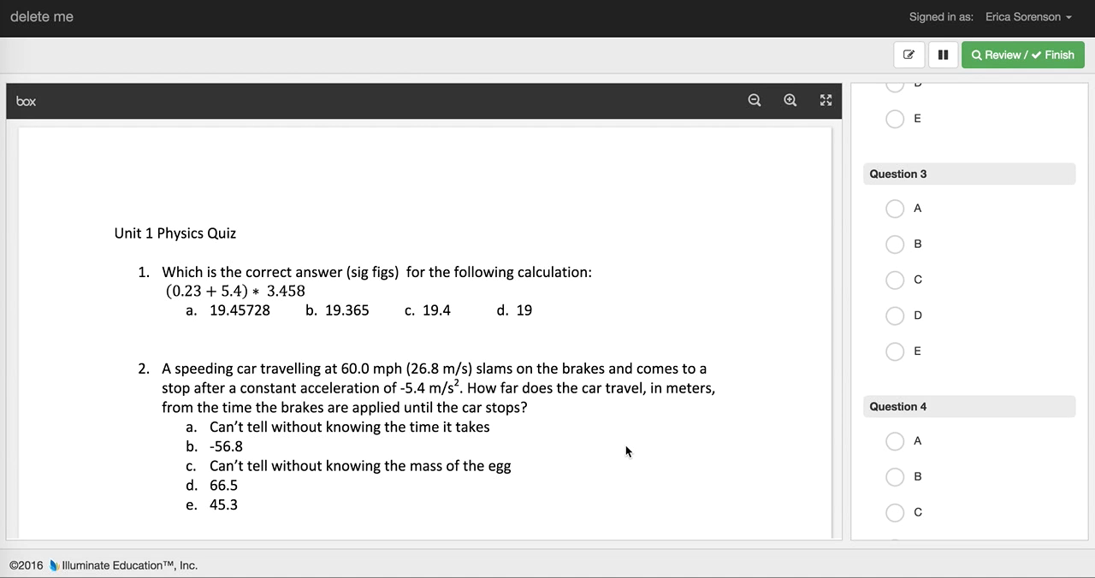
scroll(626, 447, "down", 4)
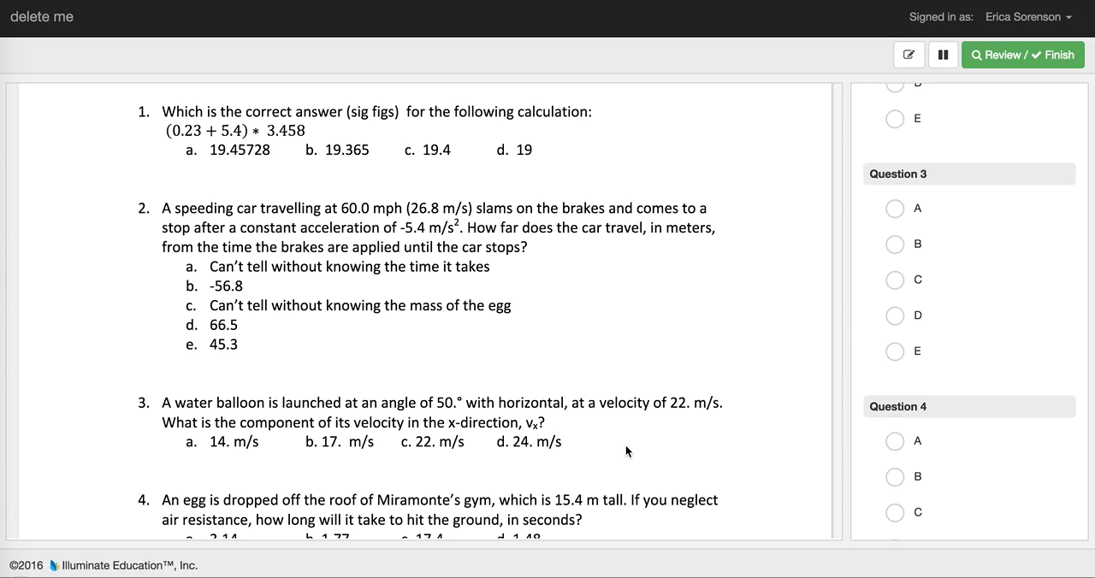
scroll(626, 445, "down", 10)
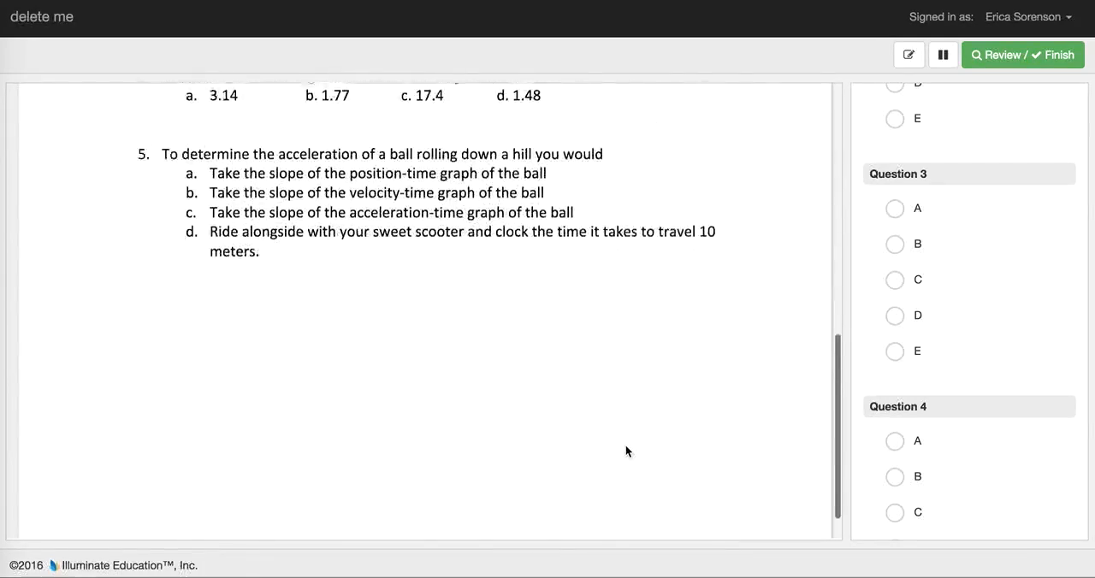
scroll(625, 445, "down", 1)
scroll(626, 445, "up", 15)
scroll(626, 444, "down", 4)
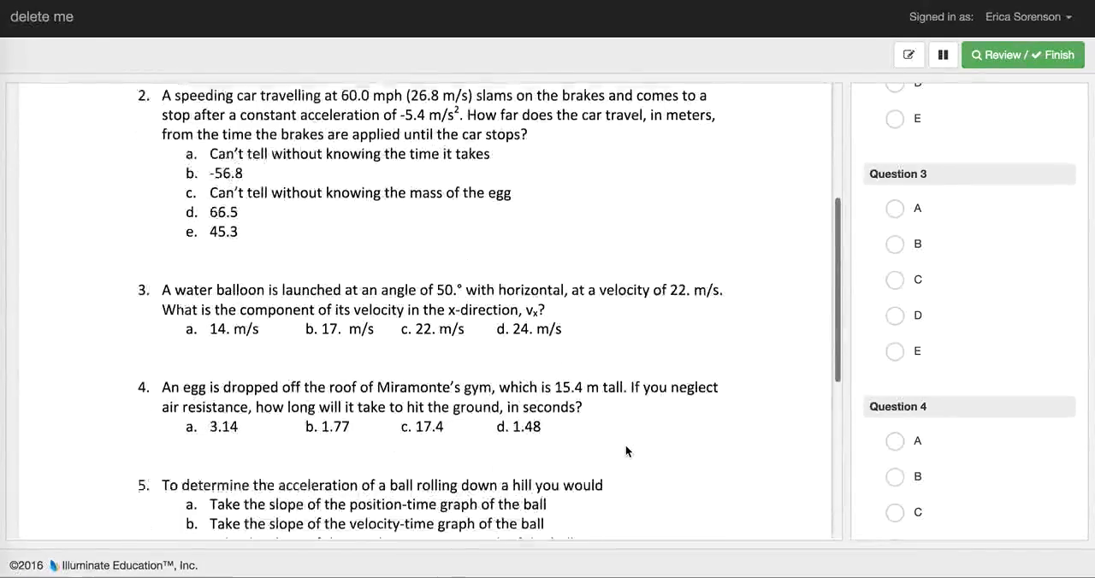
Answer all five questions of the Unit 1 Physics Quiz preview with choice A.
scroll(625, 447, "down", 8)
scroll(625, 446, "up", 13)
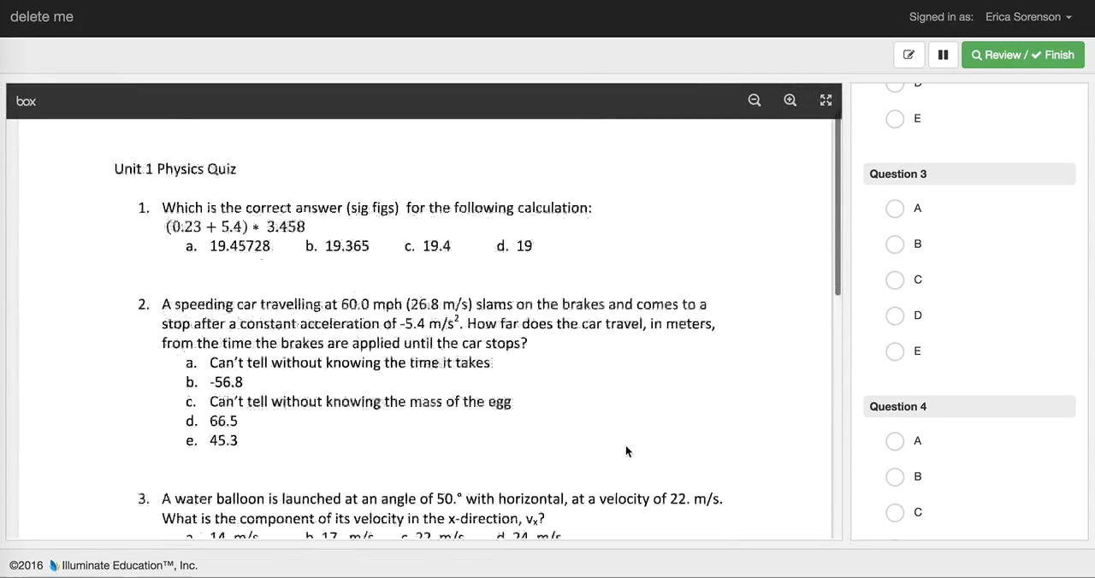
scroll(625, 445, "down", 1)
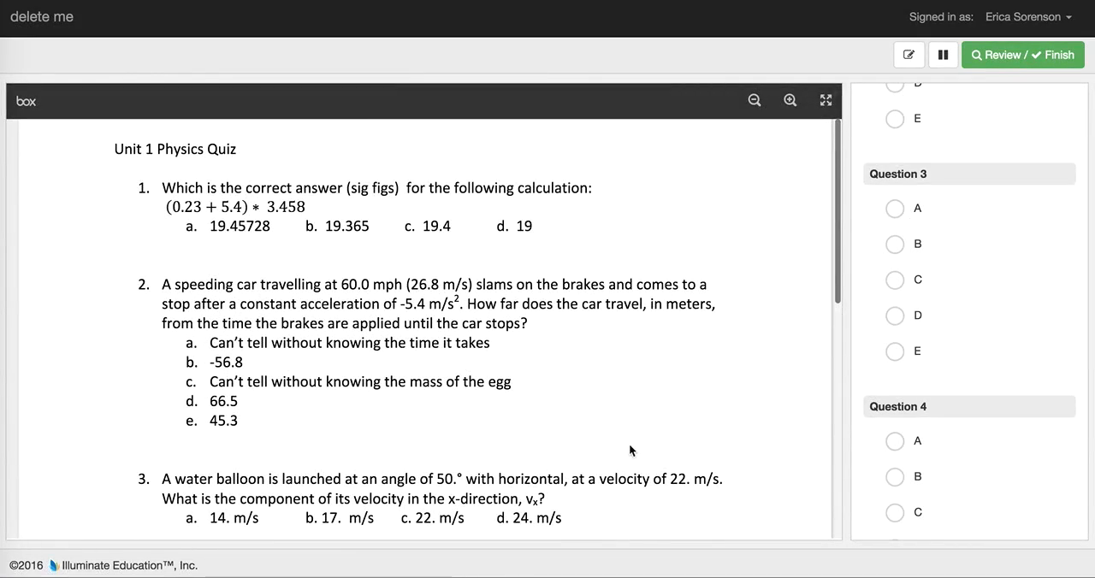
scroll(860, 223, "up", 4)
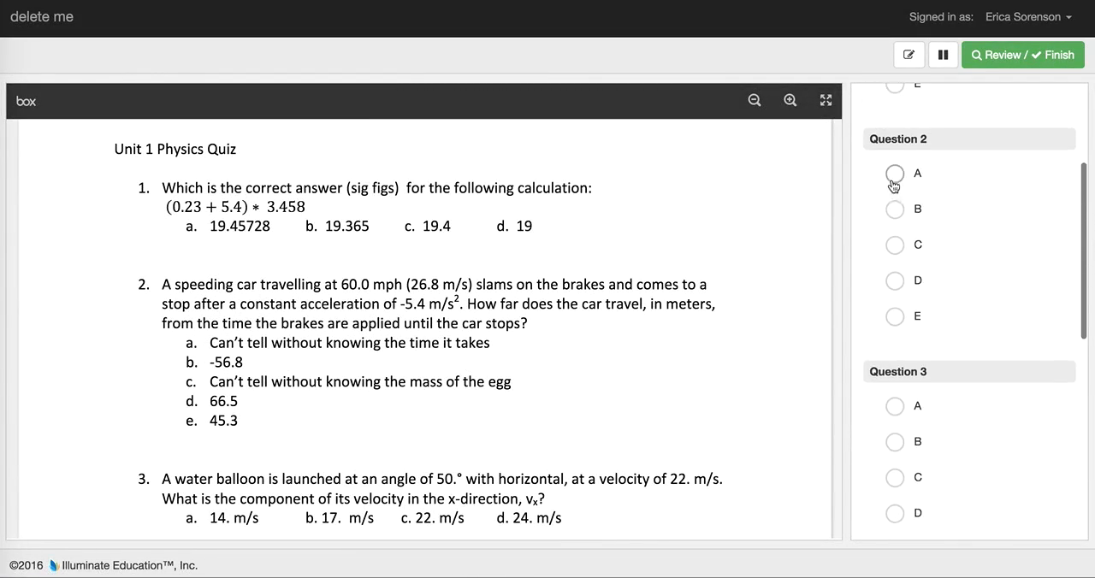
left_click(894, 173)
left_click(895, 409)
scroll(897, 296, "up", 3)
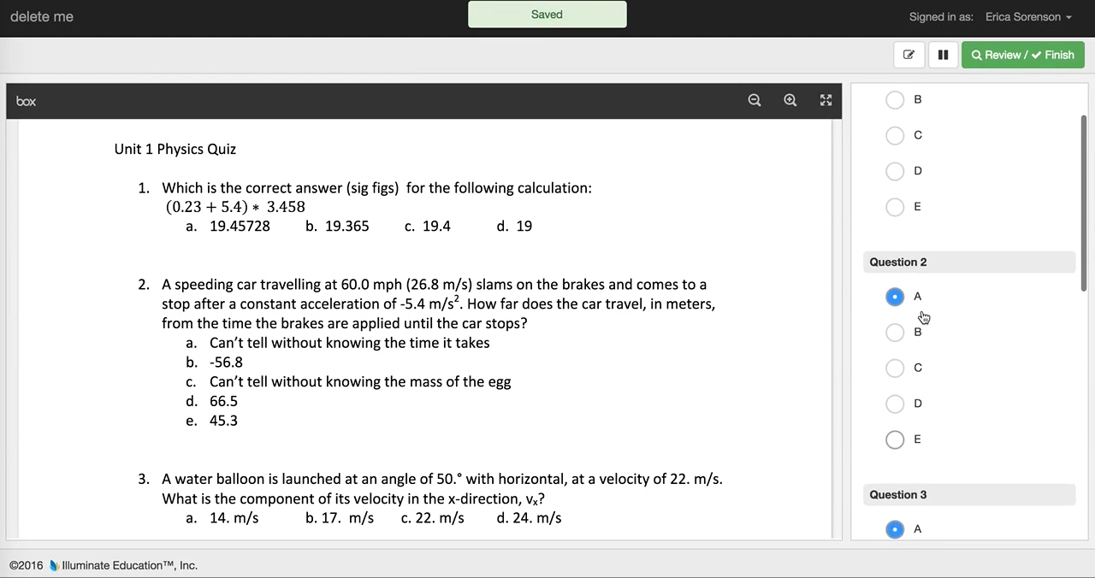
left_click(895, 141)
scroll(868, 274, "down", 7)
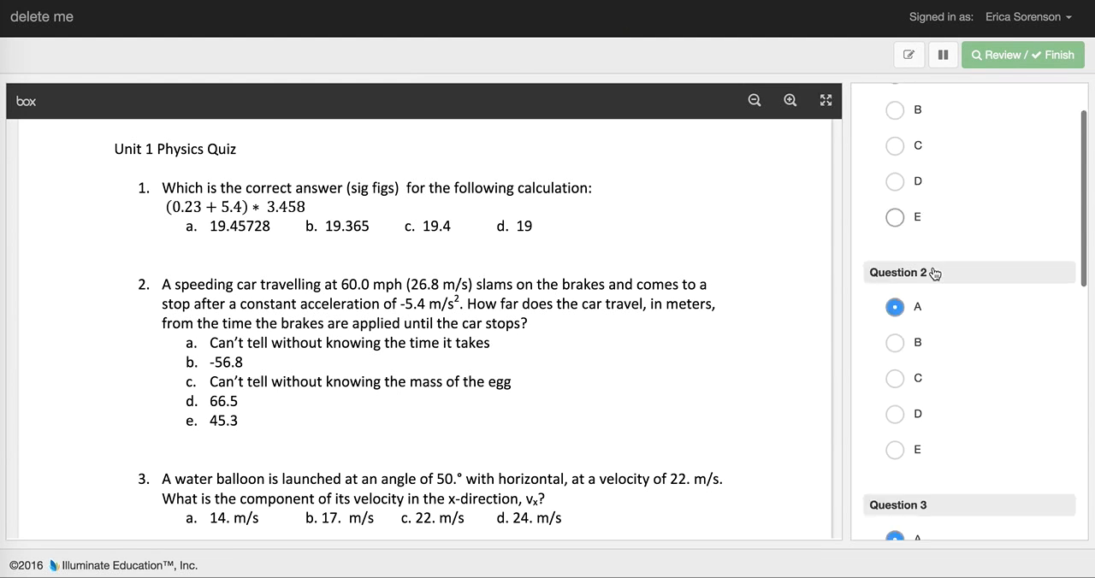
left_click(896, 265)
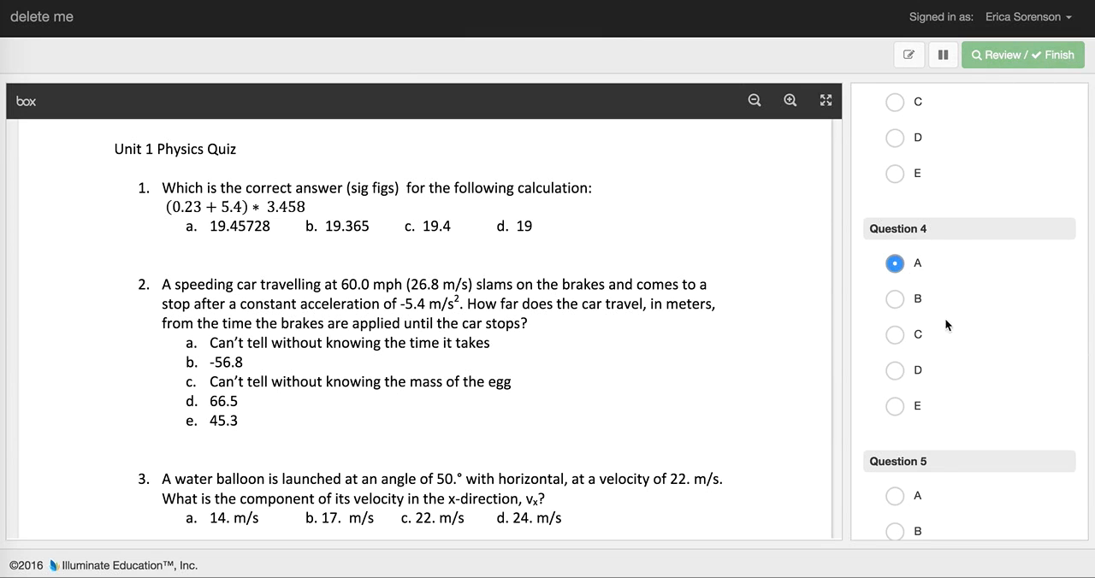
left_click(895, 501)
Review the recorded responses to the five questions and finish the test.
scroll(912, 453, "up", 7)
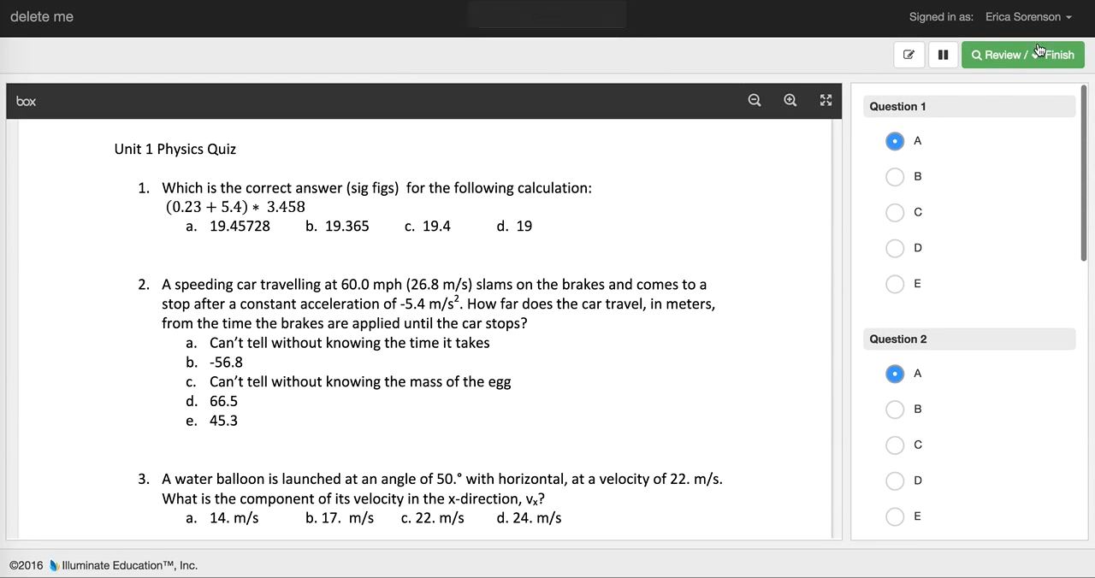
left_click(1026, 62)
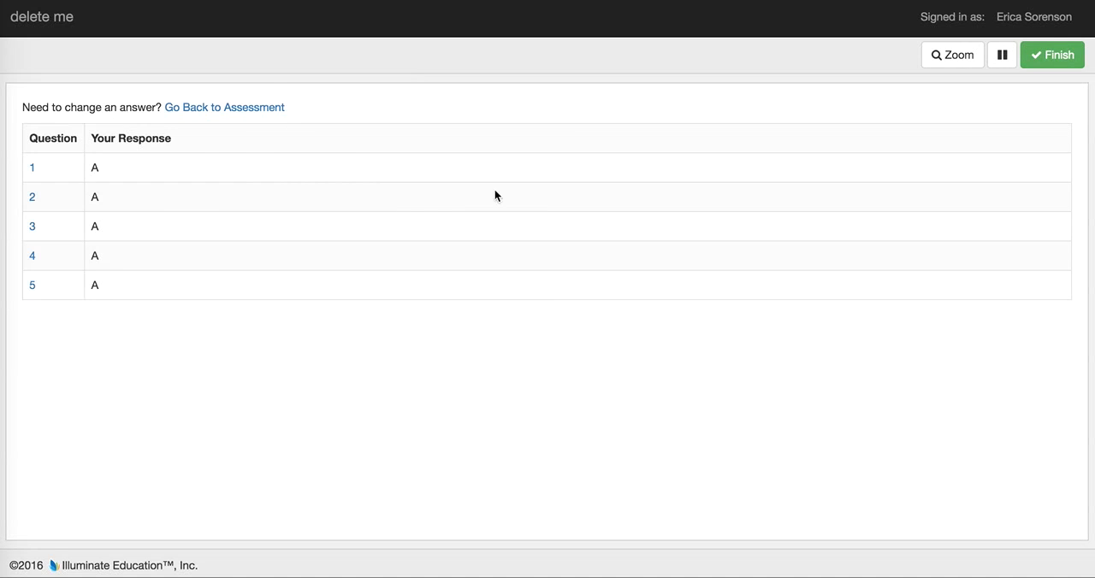
left_click(1053, 55)
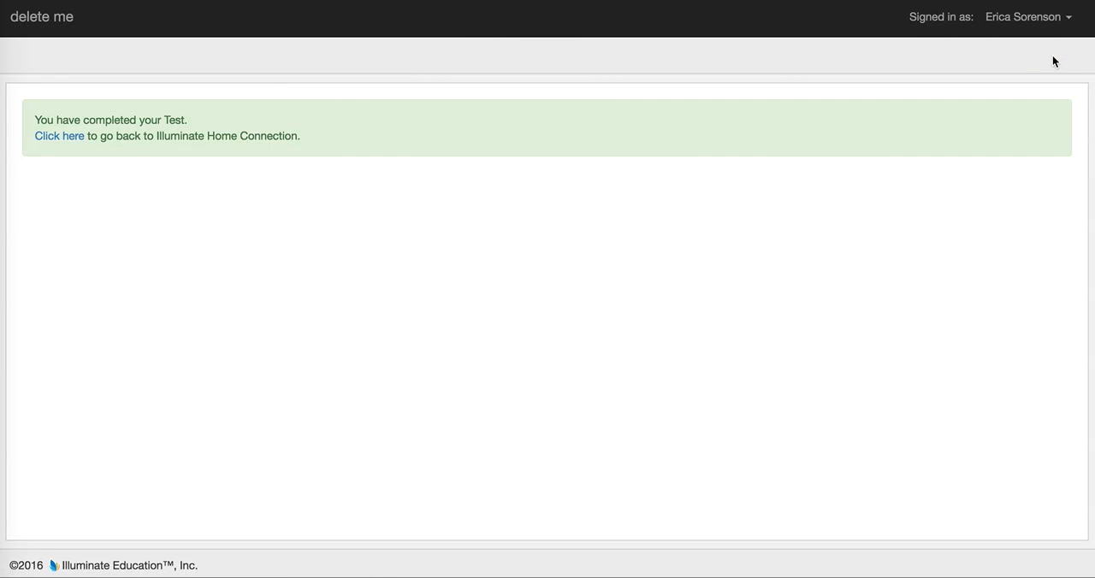